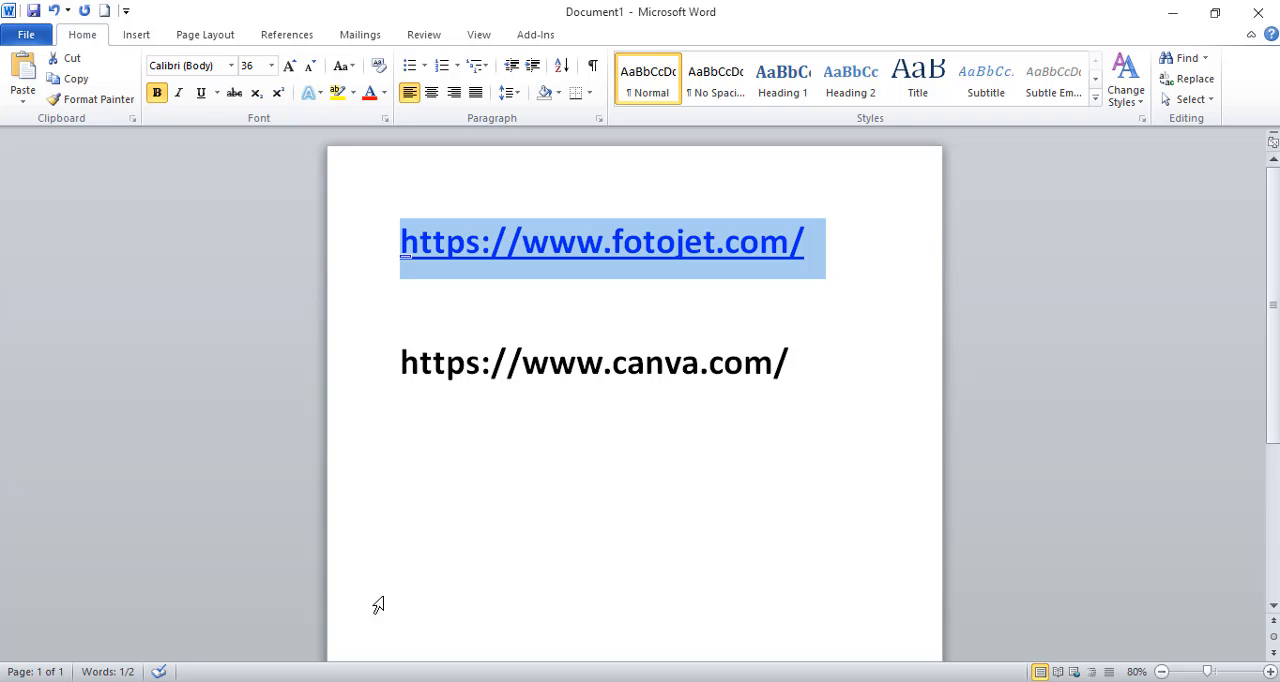
{"action": "key", "text": "alt+Tab"}
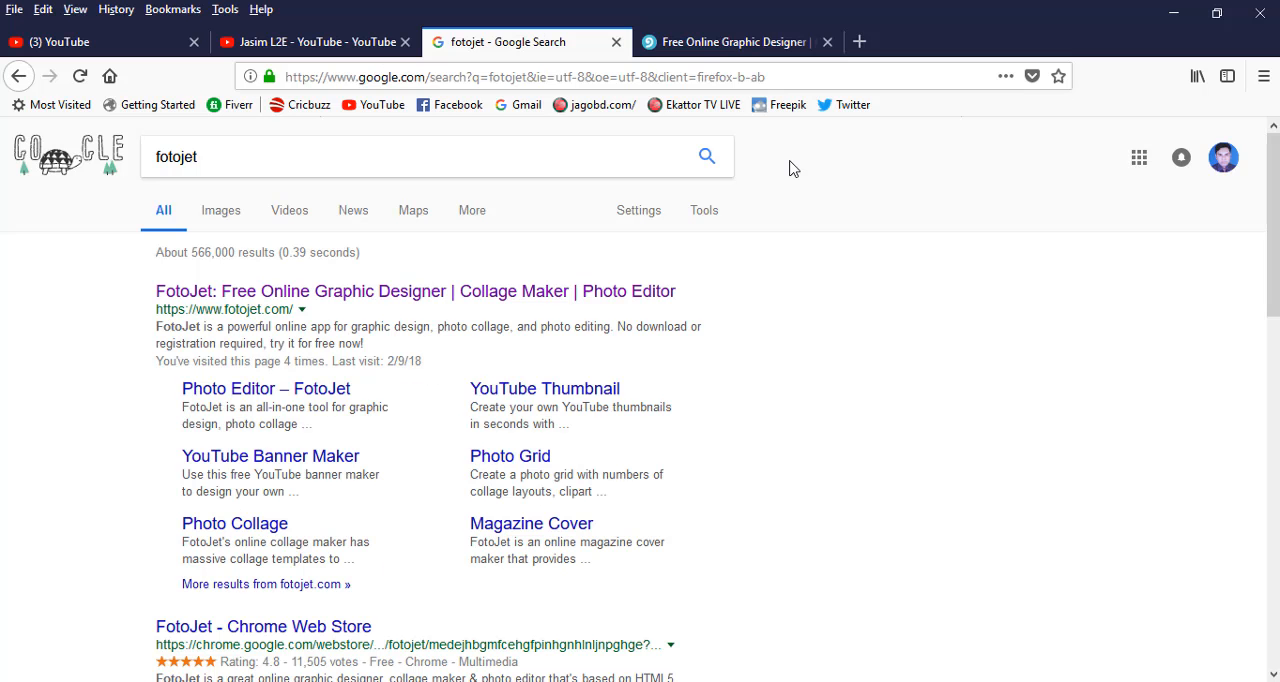
{"action": "left_click", "coordinate": [770, 49]}
{"action": "left_click", "coordinate": [858, 41]}
{"action": "right_click", "coordinate": [617, 80]}
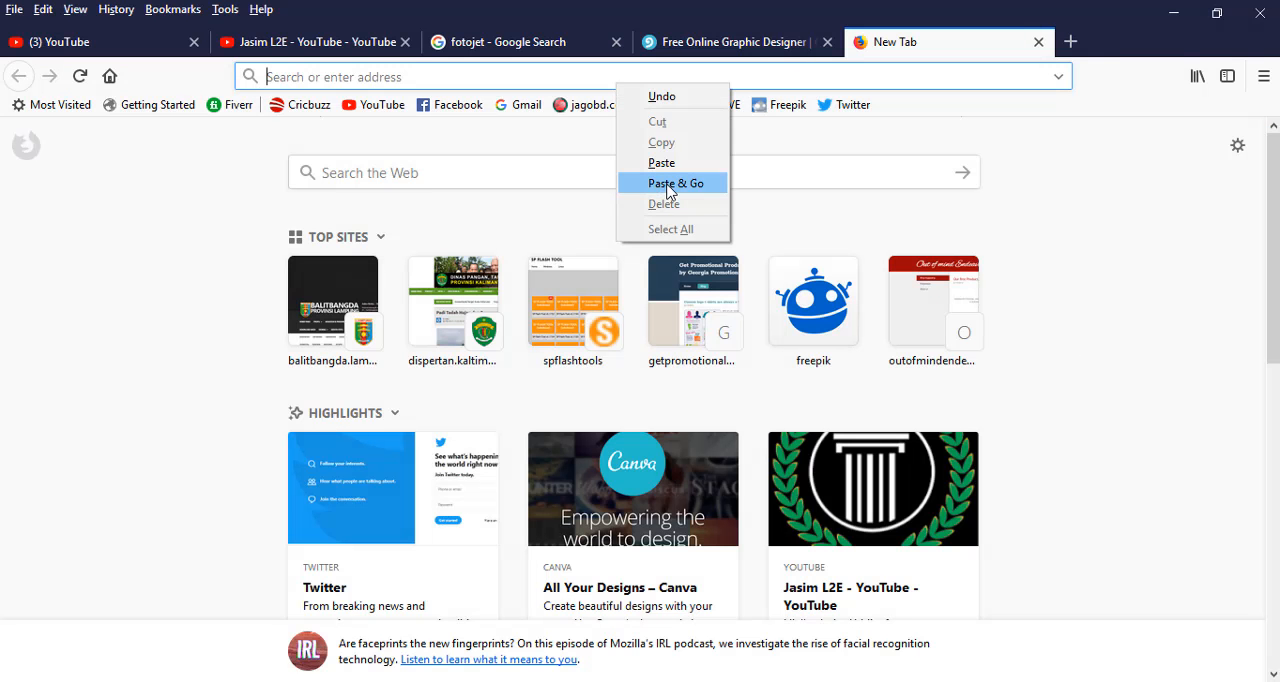
{"action": "key", "text": "Escape"}
{"action": "type", "text": "https://www.fotojet.com"}
{"action": "key", "text": "Return"}
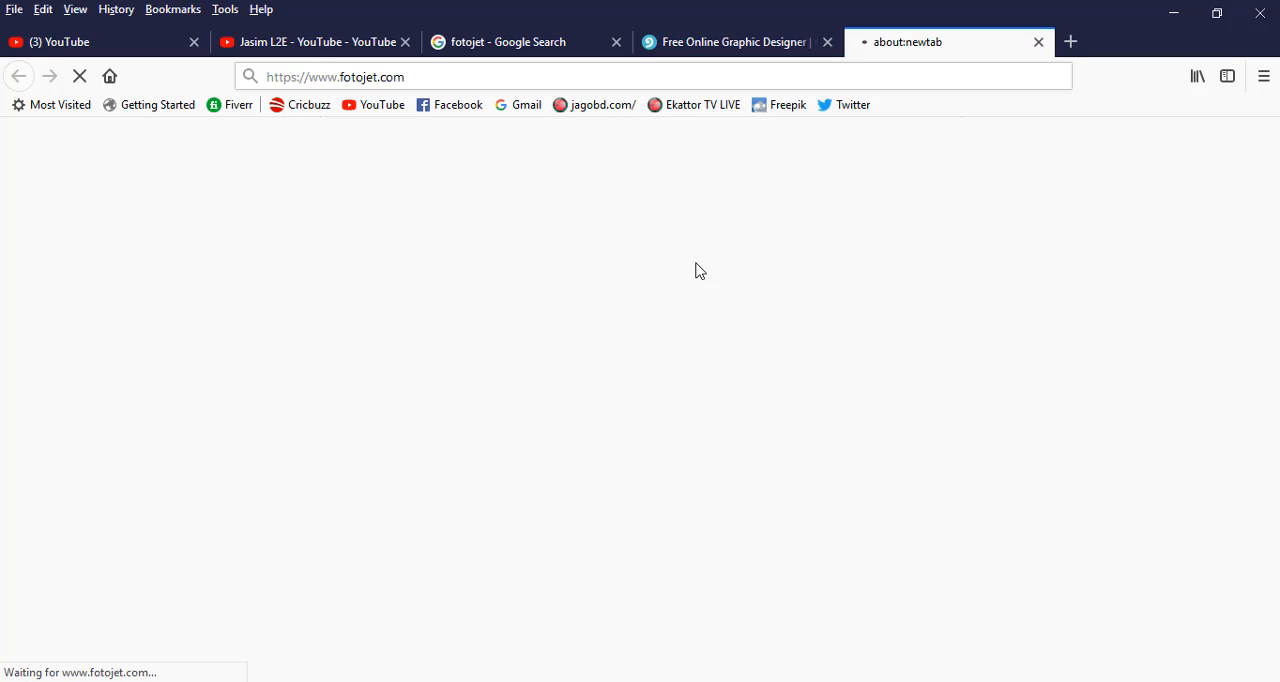
Go to the FotoJet home page that is already loaded and look over its design, collage and photo-editing options.
{"action": "left_click", "coordinate": [726, 45]}
{"action": "scroll", "coordinate": [791, 241], "scroll_direction": "down", "scroll_amount": 3}
{"action": "scroll", "coordinate": [791, 241], "scroll_direction": "up", "scroll_amount": 3}
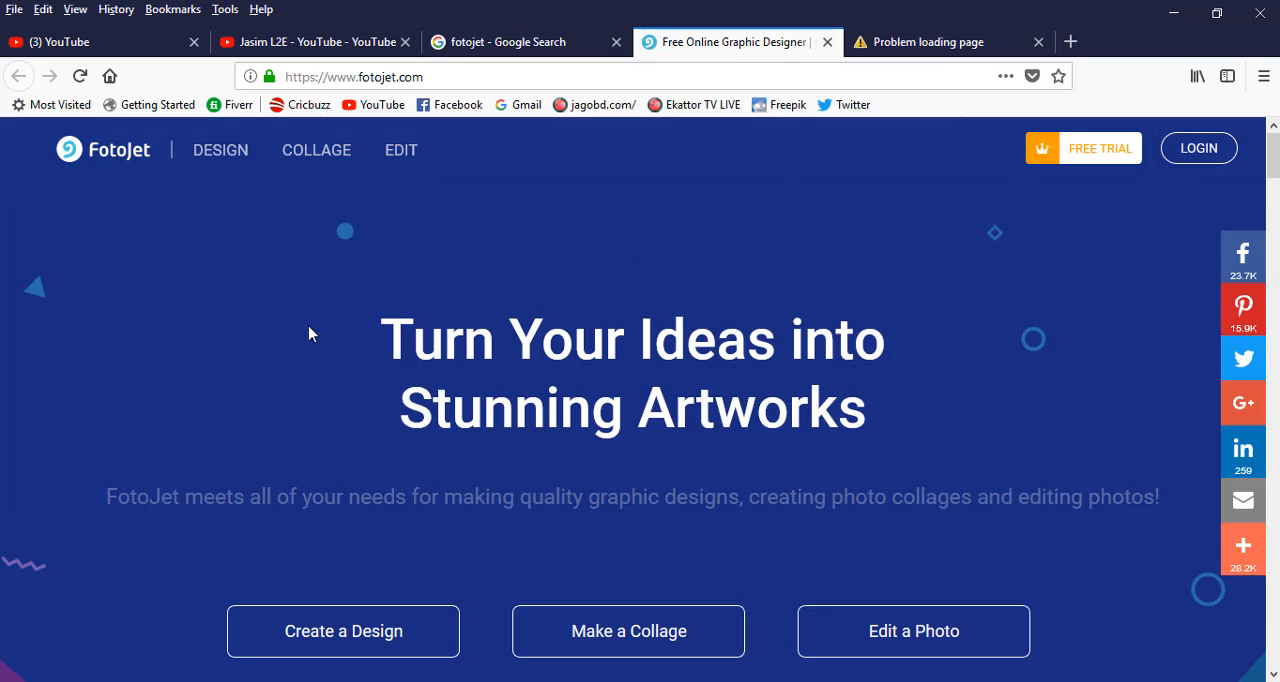
{"action": "scroll", "coordinate": [340, 325], "scroll_direction": "down", "scroll_amount": 3}
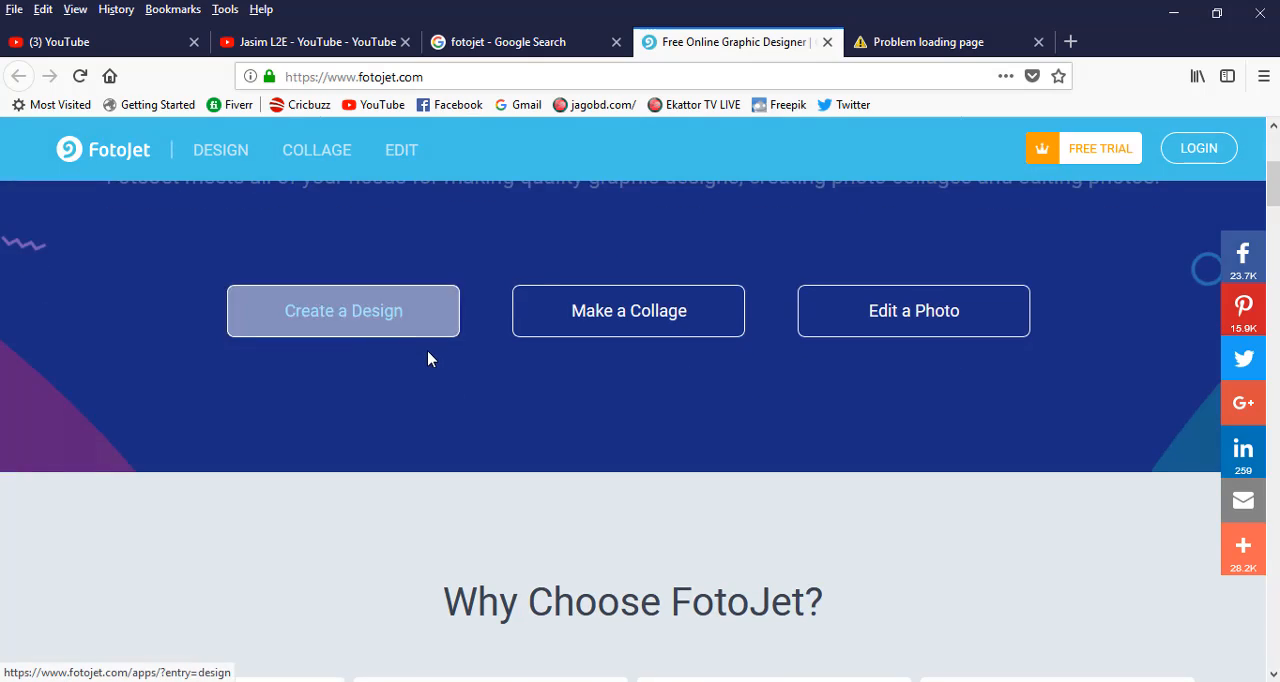
{"action": "scroll", "coordinate": [429, 357], "scroll_direction": "up", "scroll_amount": 3}
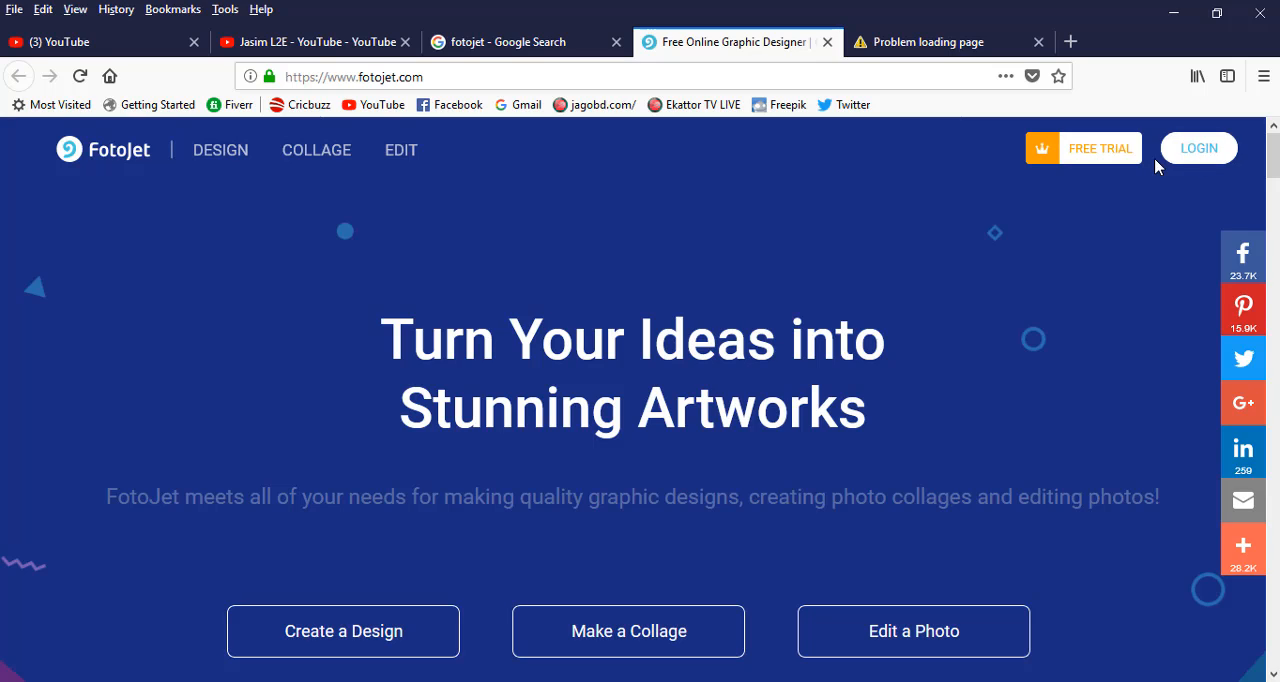
View FotoJet's login and sign-up forms, including the Facebook option, and close them without signing in.
{"action": "left_click", "coordinate": [1190, 153]}
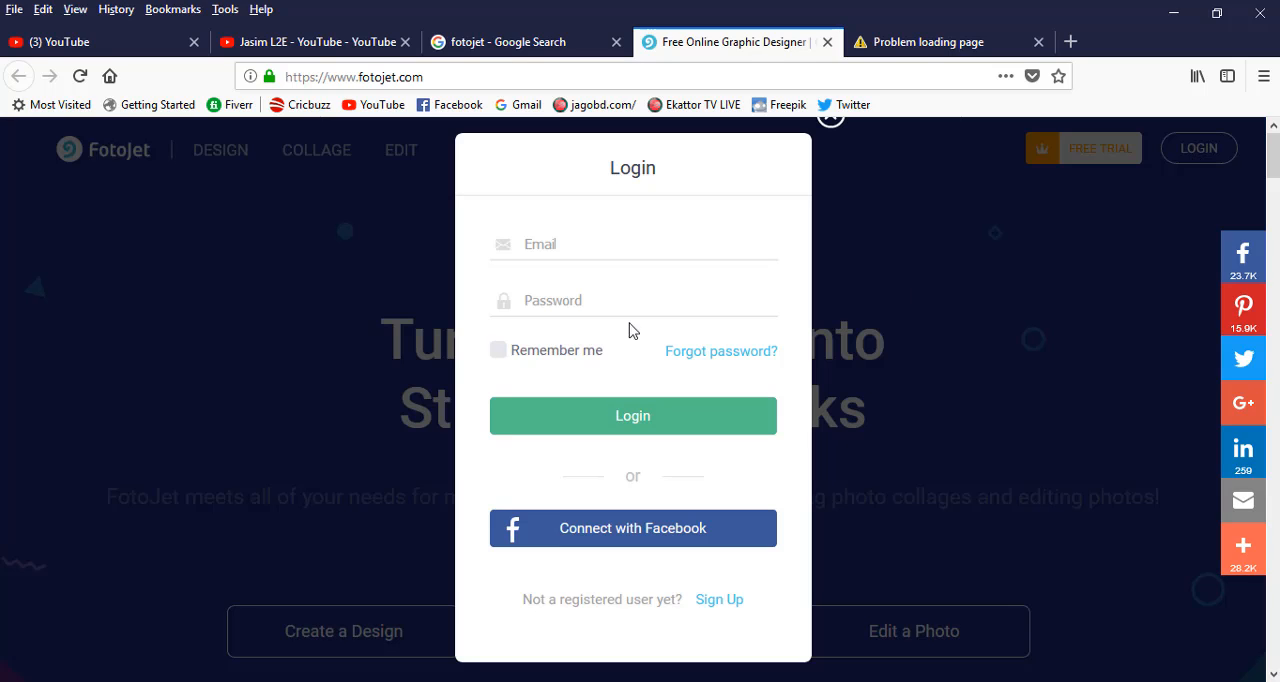
{"action": "left_click", "coordinate": [720, 600]}
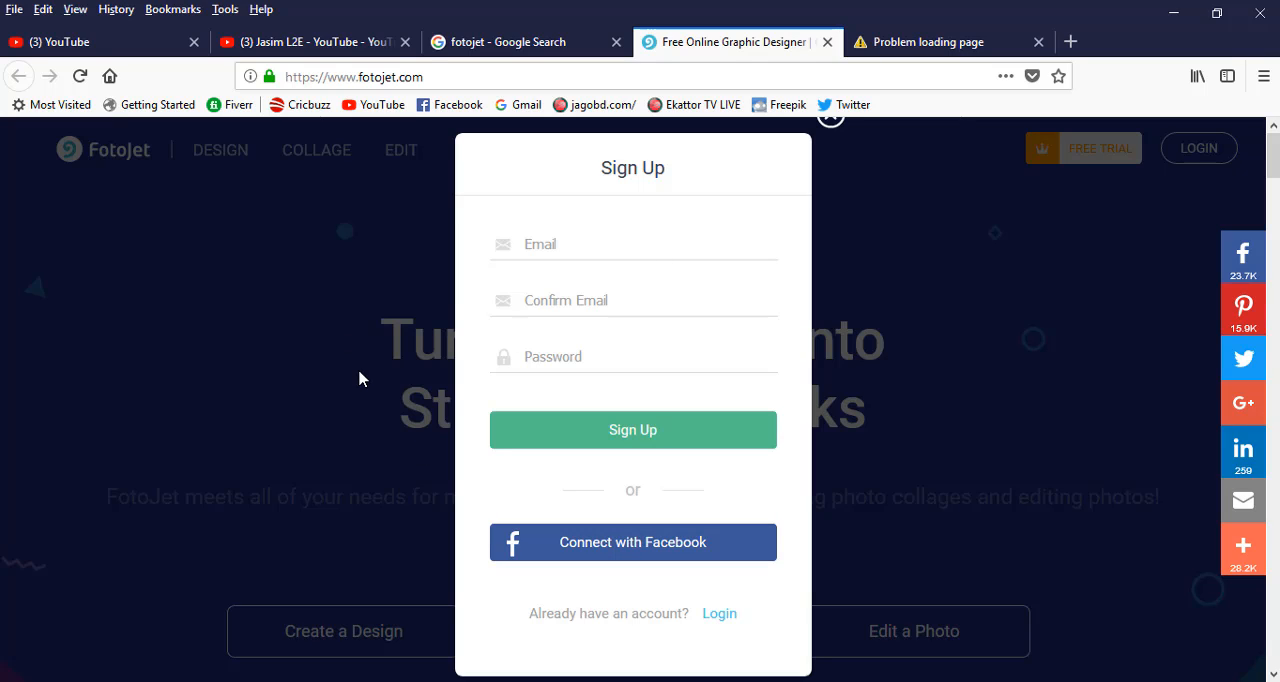
{"action": "left_click", "coordinate": [858, 263]}
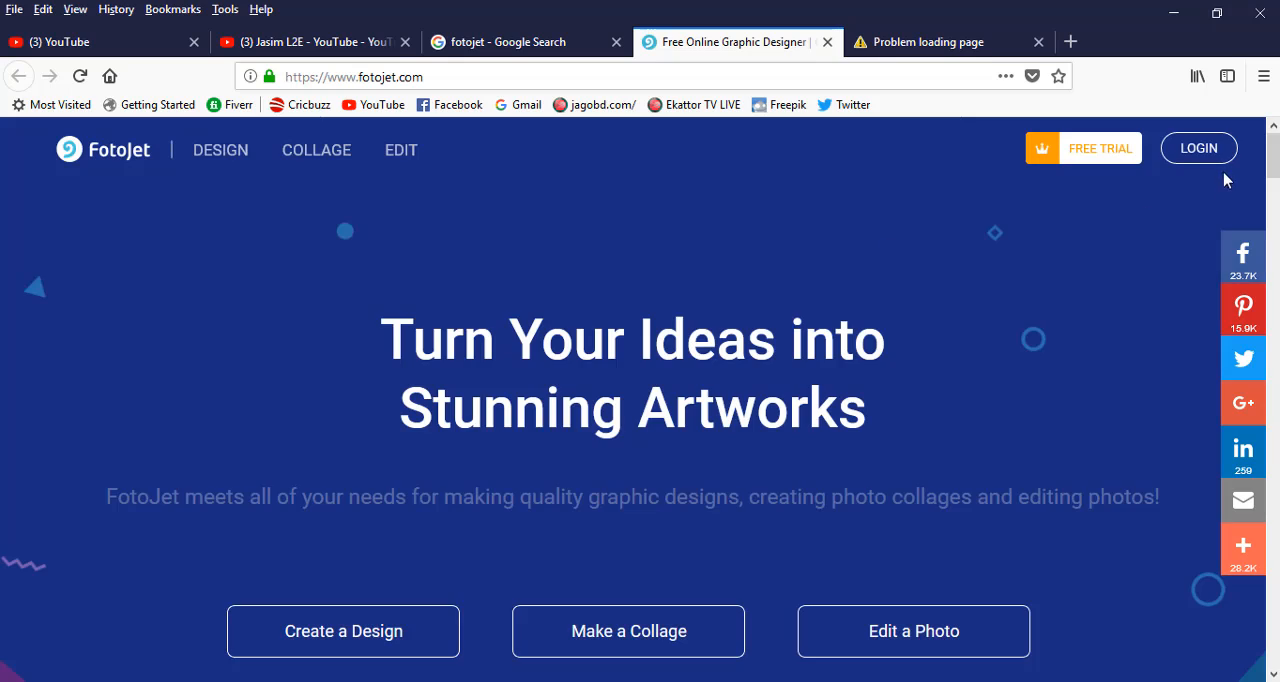
{"action": "left_click", "coordinate": [1180, 150]}
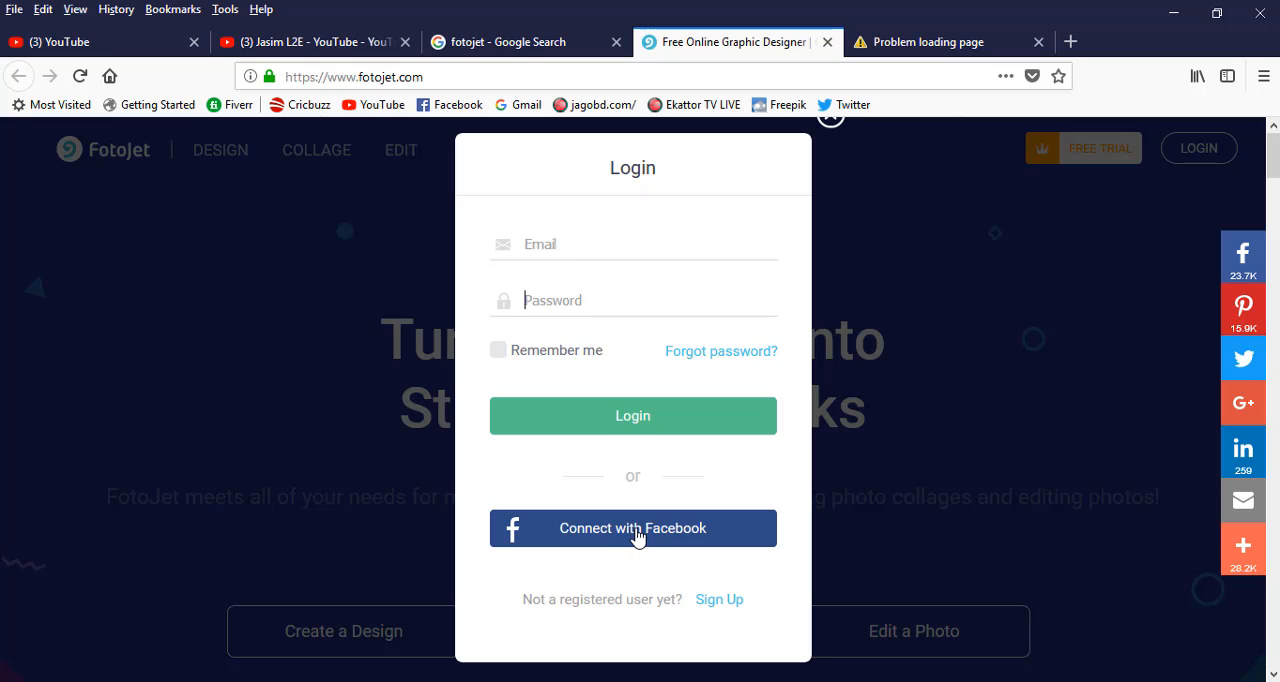
{"action": "left_click", "coordinate": [896, 184]}
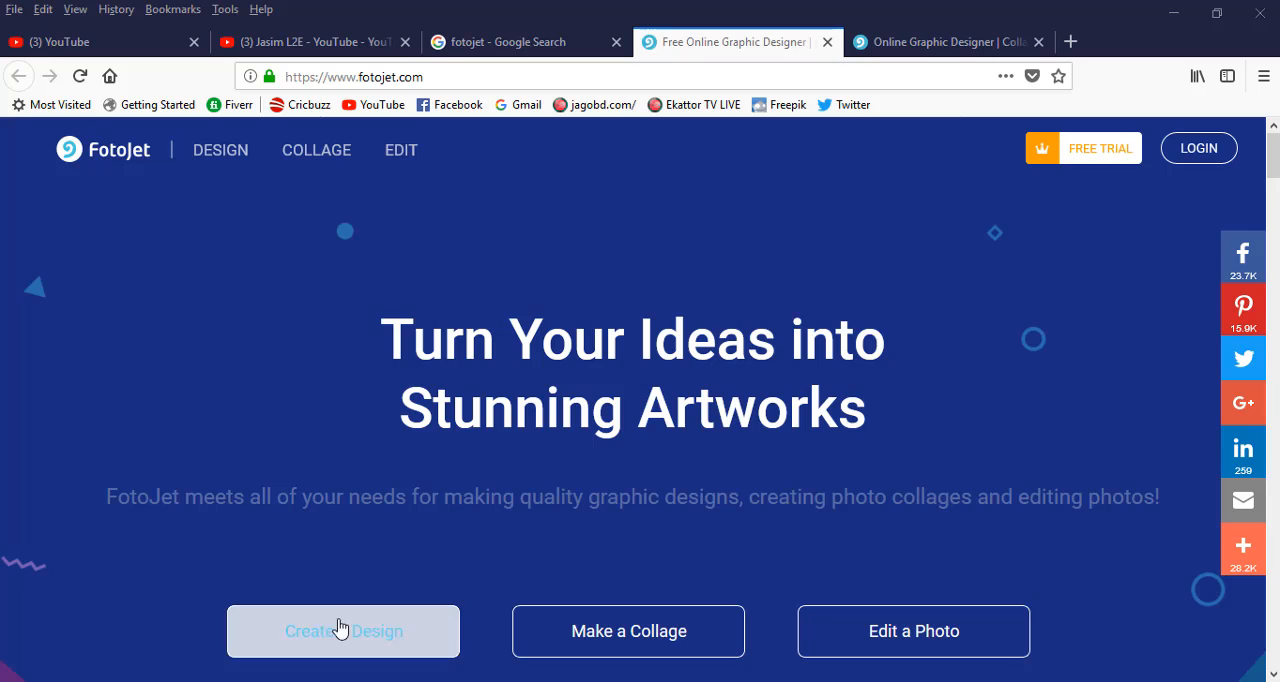
Start creating a design and choose the 500 x 500 px Logo type from the Marketing category.
{"action": "scroll", "coordinate": [350, 628], "scroll_direction": "down", "scroll_amount": 2}
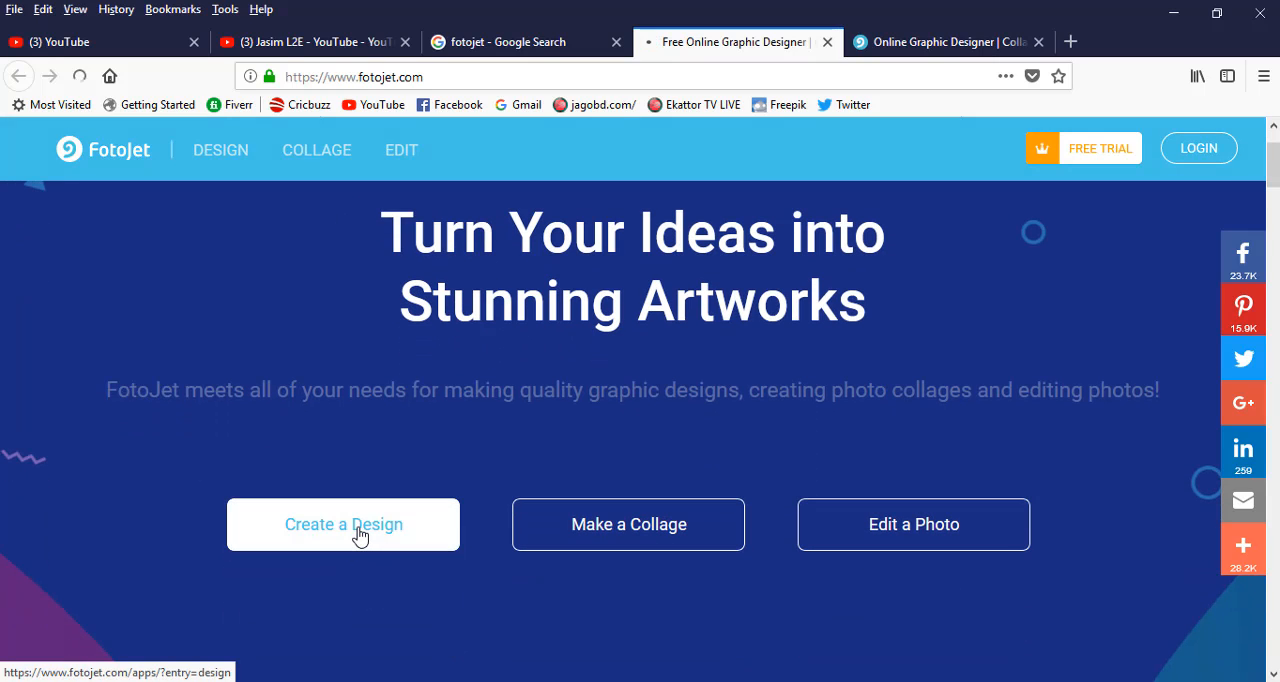
{"action": "left_click", "coordinate": [360, 535]}
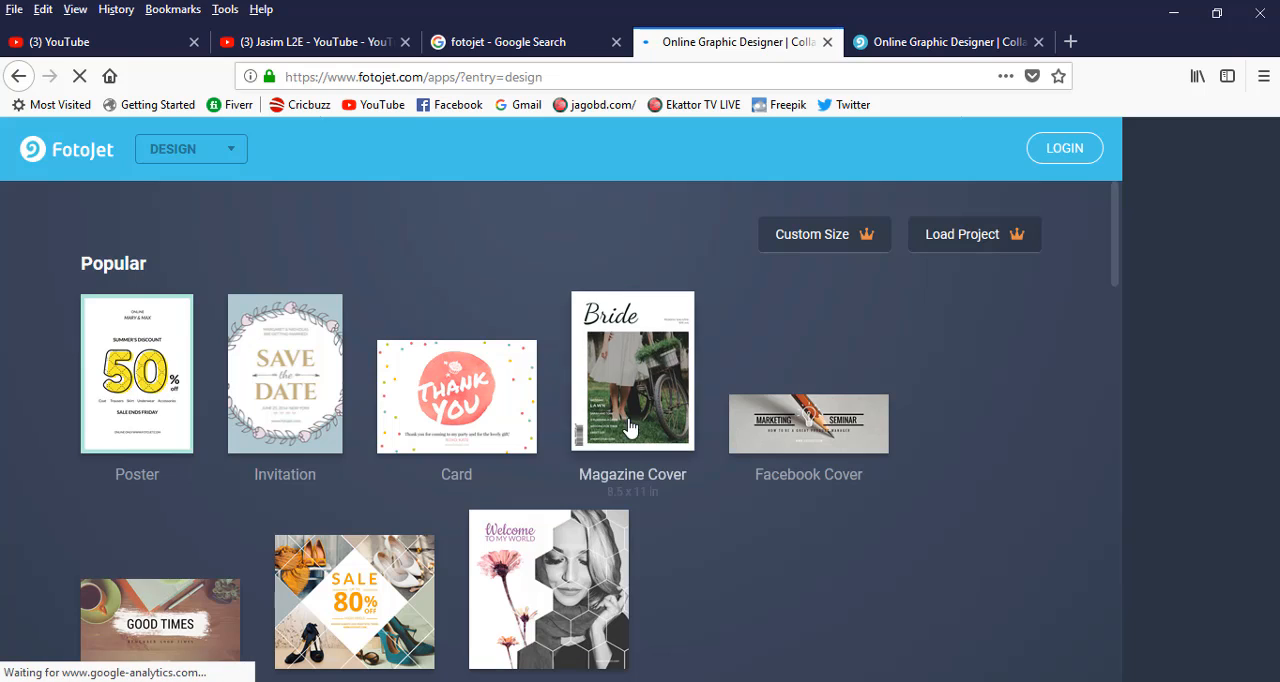
{"action": "scroll", "coordinate": [628, 428], "scroll_direction": "down", "scroll_amount": 3}
{"action": "scroll", "coordinate": [640, 420], "scroll_direction": "up", "scroll_amount": 3}
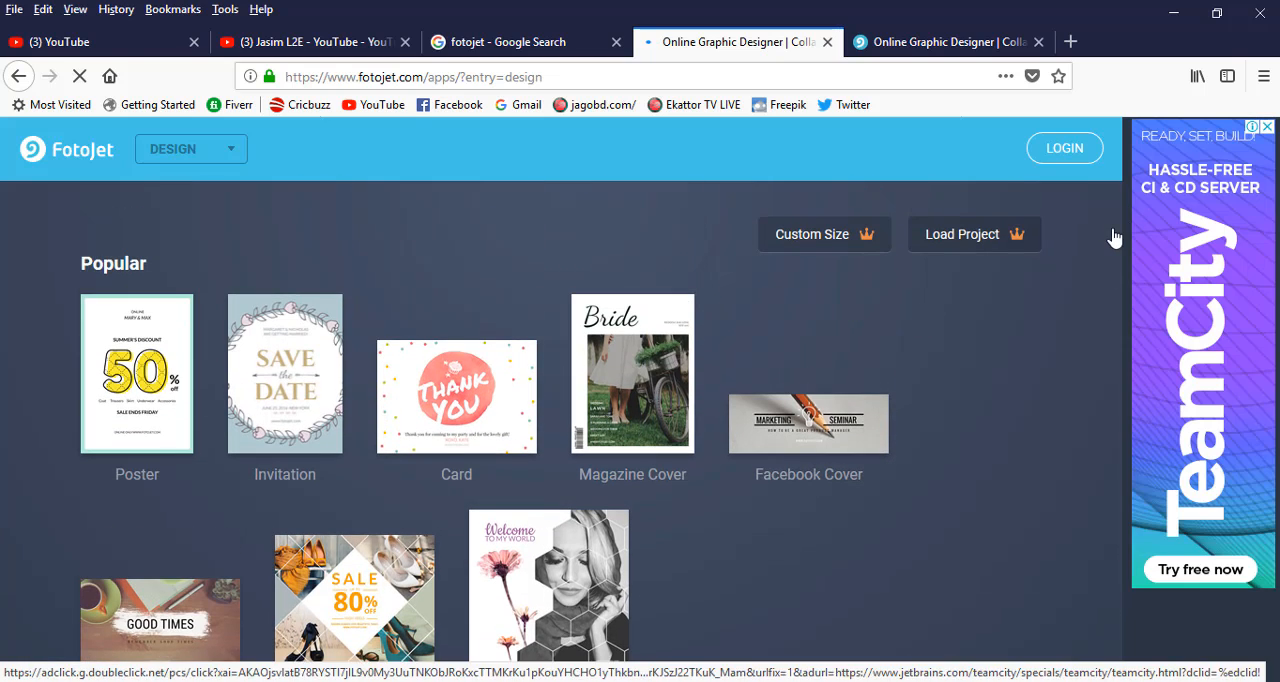
{"action": "mouse_move", "coordinate": [1114, 238]}
{"action": "left_mouse_down"}
{"action": "mouse_move", "coordinate": [1114, 277]}
{"action": "mouse_move", "coordinate": [1114, 215]}
{"action": "left_mouse_up"}
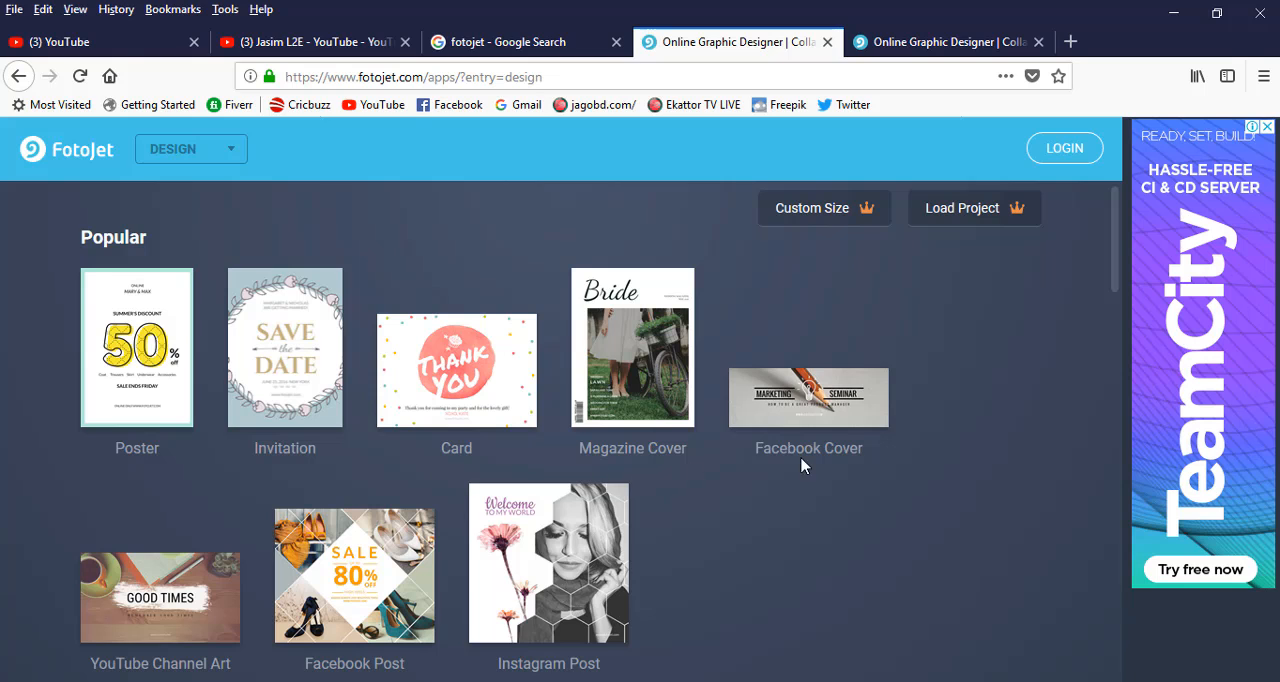
{"action": "scroll", "coordinate": [820, 453], "scroll_direction": "down", "scroll_amount": 3}
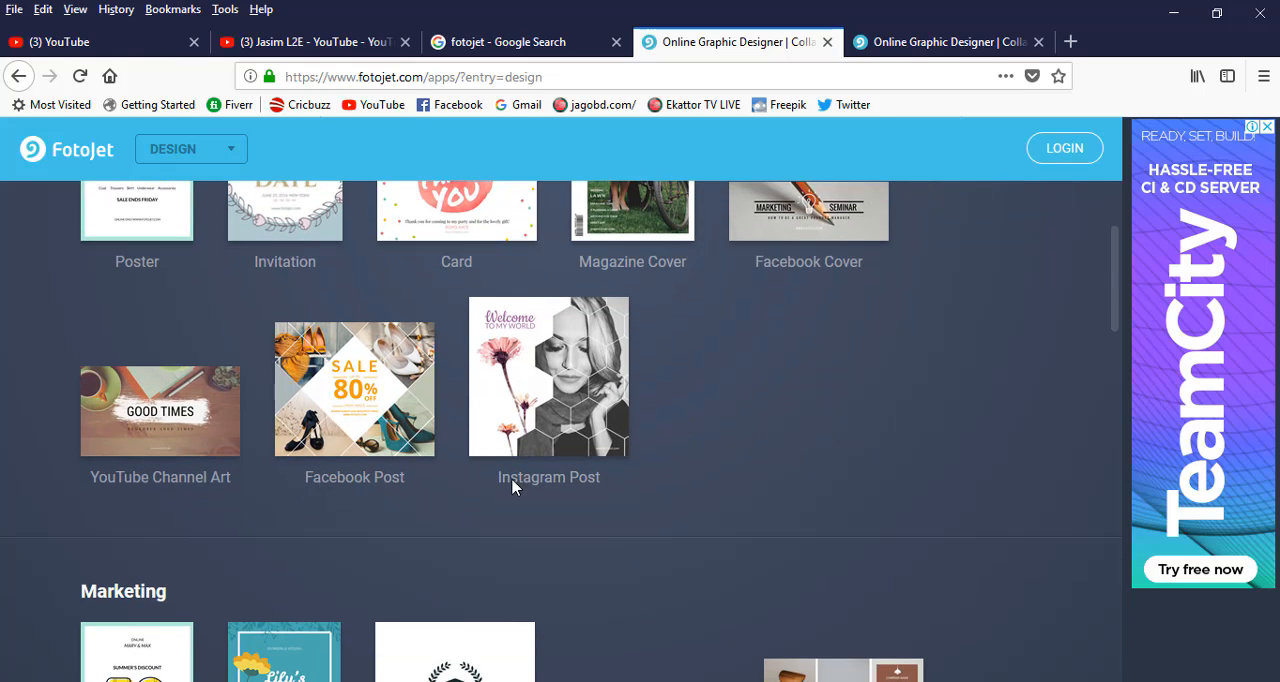
{"action": "scroll", "coordinate": [512, 487], "scroll_direction": "down", "scroll_amount": 7}
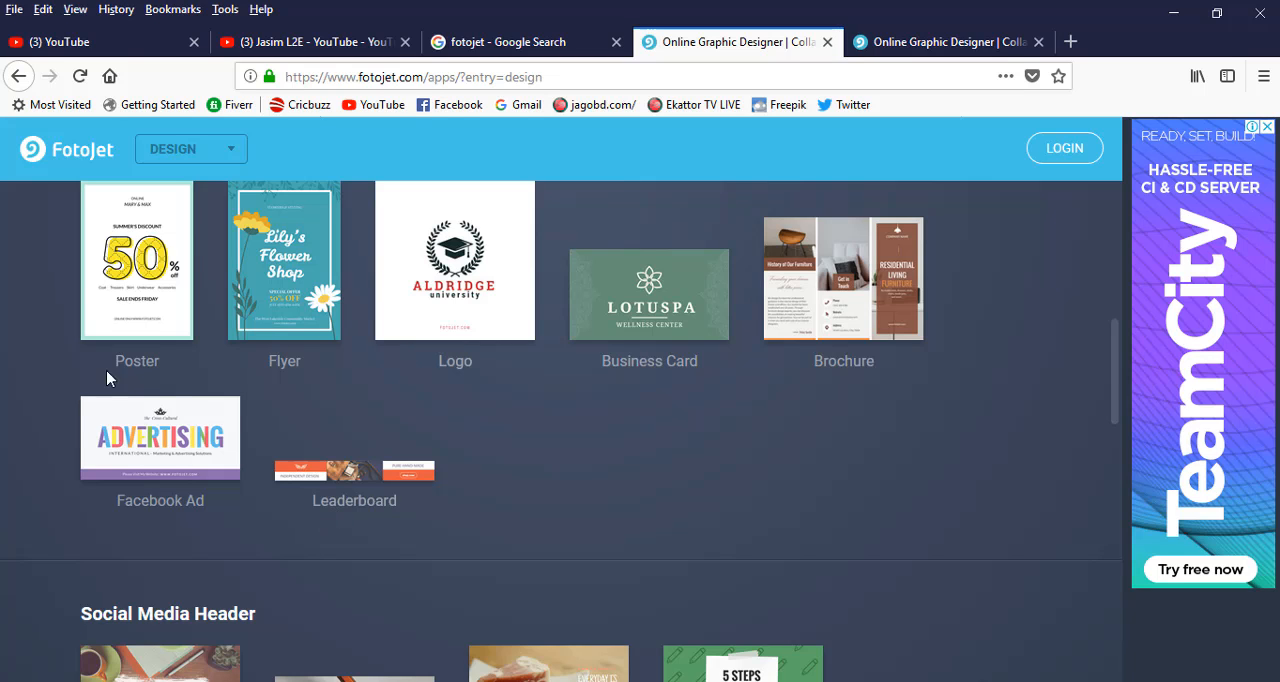
{"action": "scroll", "coordinate": [487, 428], "scroll_direction": "down", "scroll_amount": 14}
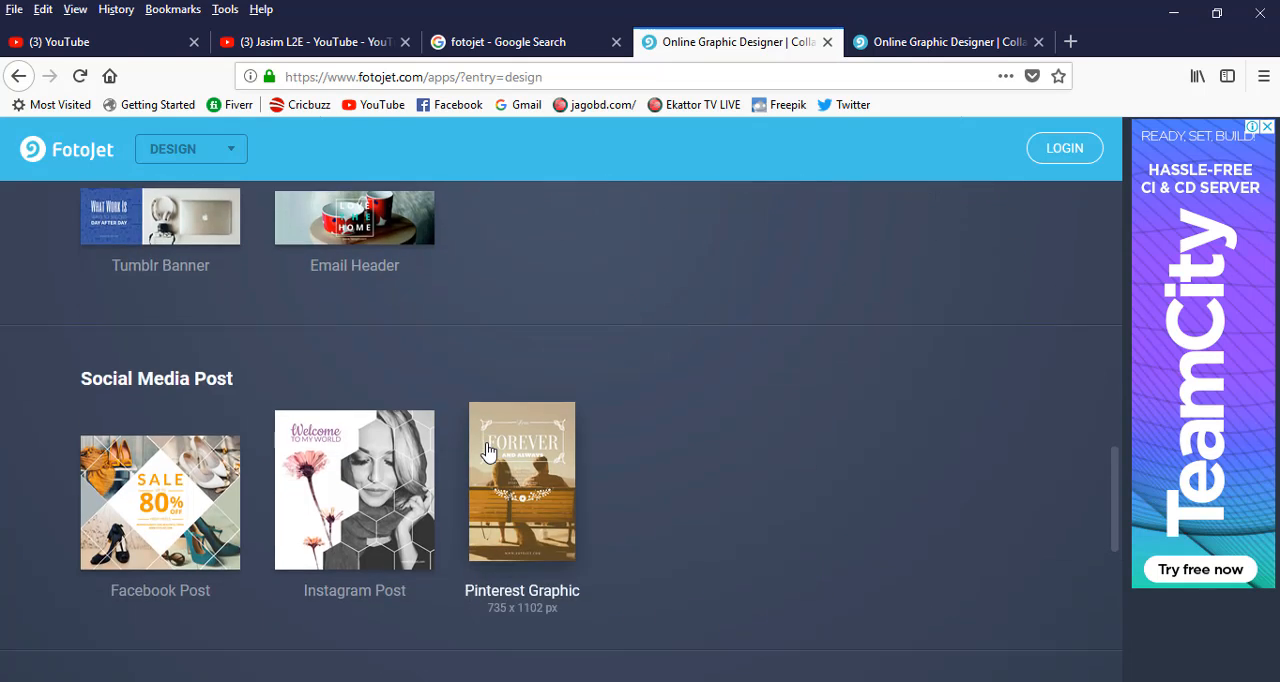
{"action": "scroll", "coordinate": [487, 453], "scroll_direction": "up", "scroll_amount": 14}
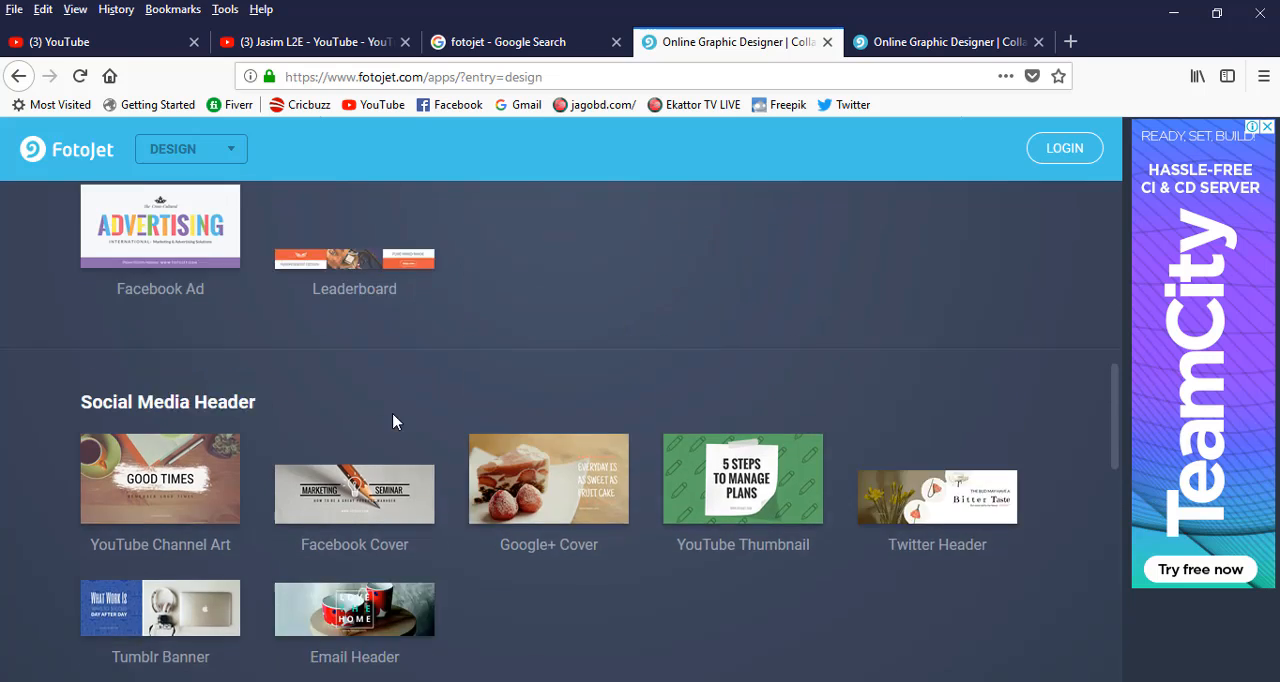
{"action": "scroll", "coordinate": [478, 545], "scroll_direction": "down", "scroll_amount": 3}
{"action": "scroll", "coordinate": [489, 509], "scroll_direction": "up", "scroll_amount": 3}
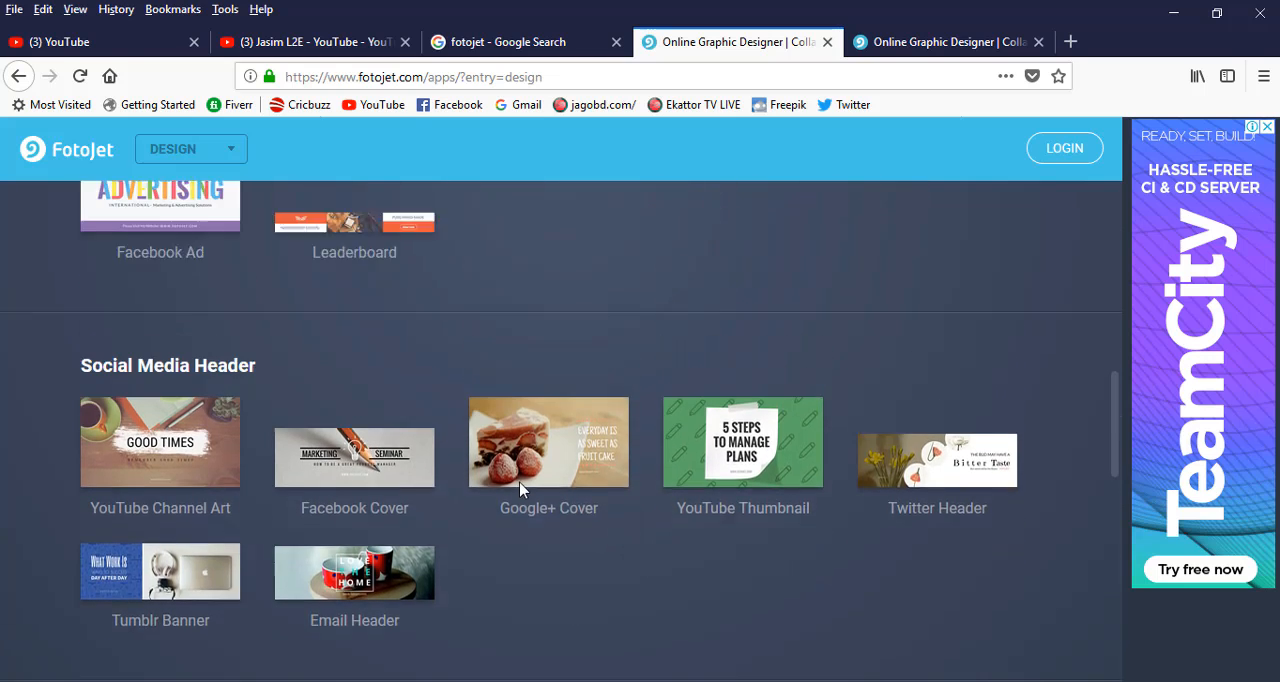
{"action": "scroll", "coordinate": [518, 490], "scroll_direction": "up", "scroll_amount": 3}
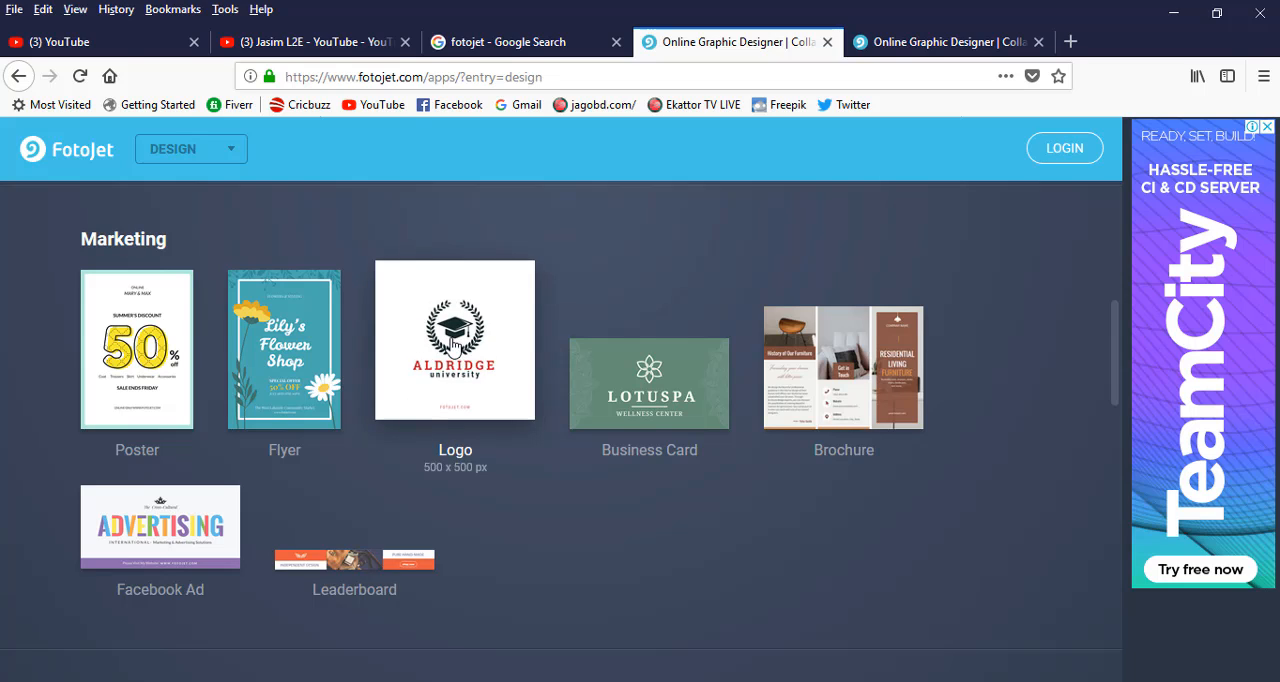
{"action": "left_click", "coordinate": [462, 362]}
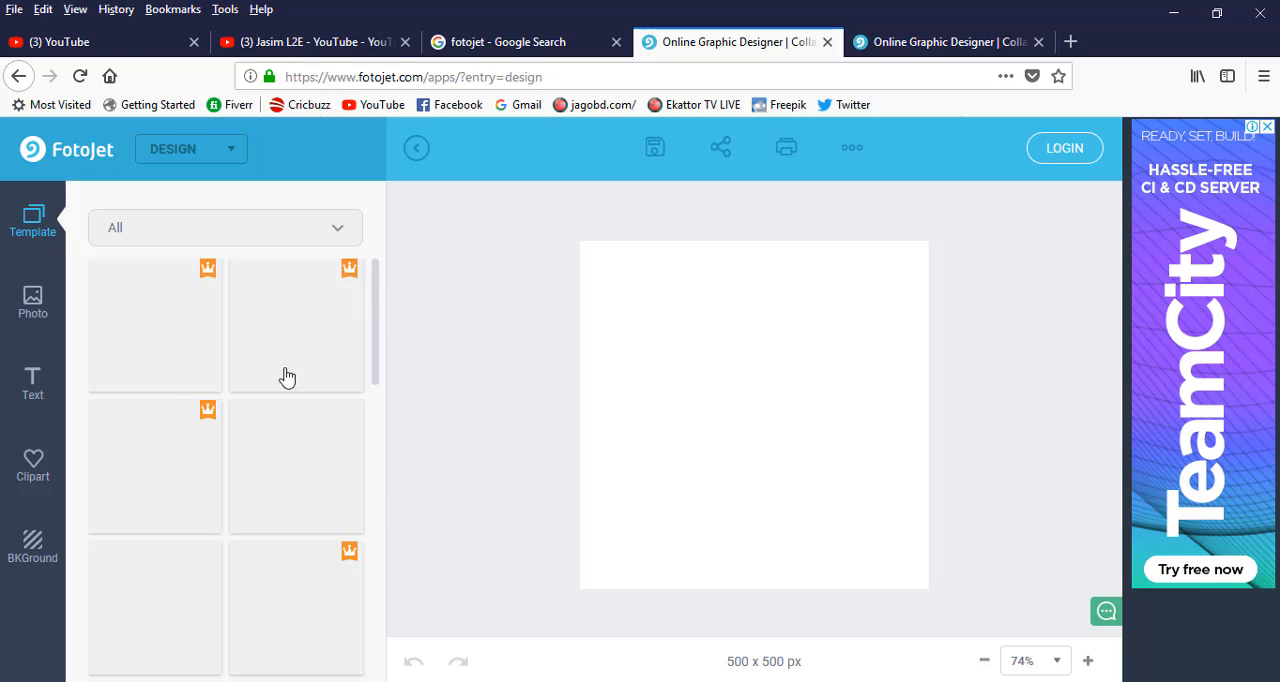
Browse the logo templates and apply the free ALDRIDGE university template to the blank canvas.
{"action": "left_click_drag", "start_coordinate": [376, 290], "coordinate": [380, 254]}
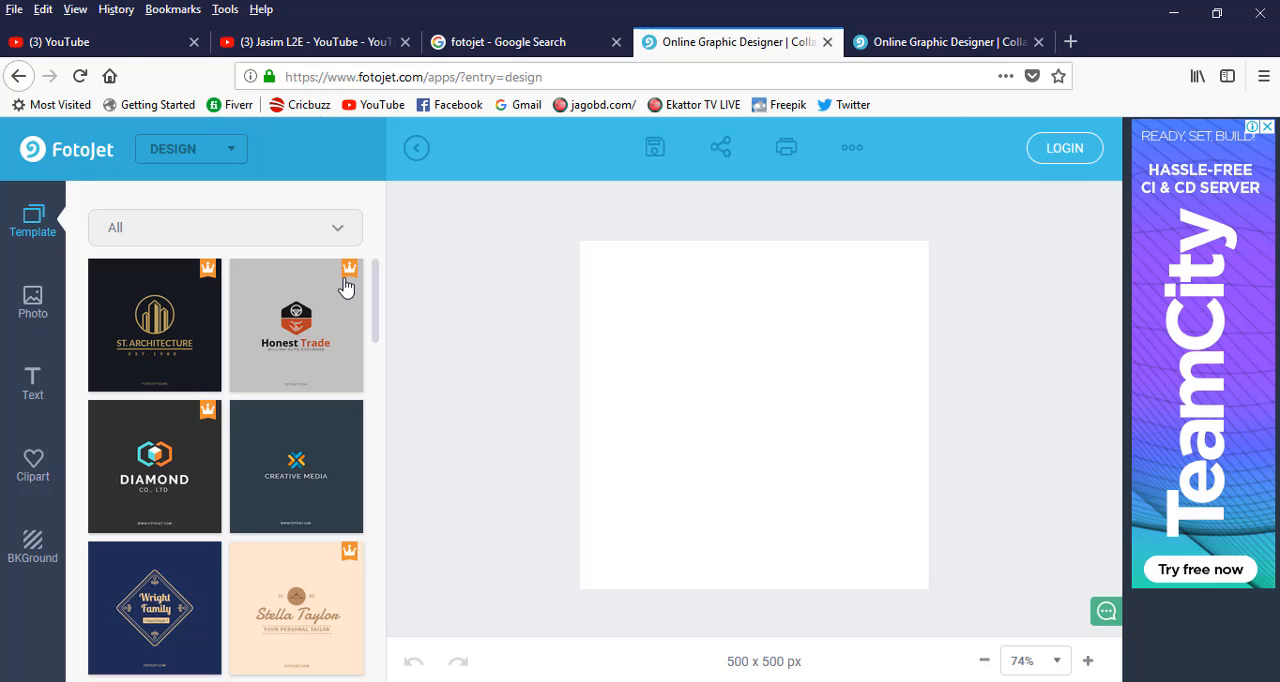
{"action": "scroll", "coordinate": [200, 505], "scroll_direction": "down", "scroll_amount": 3}
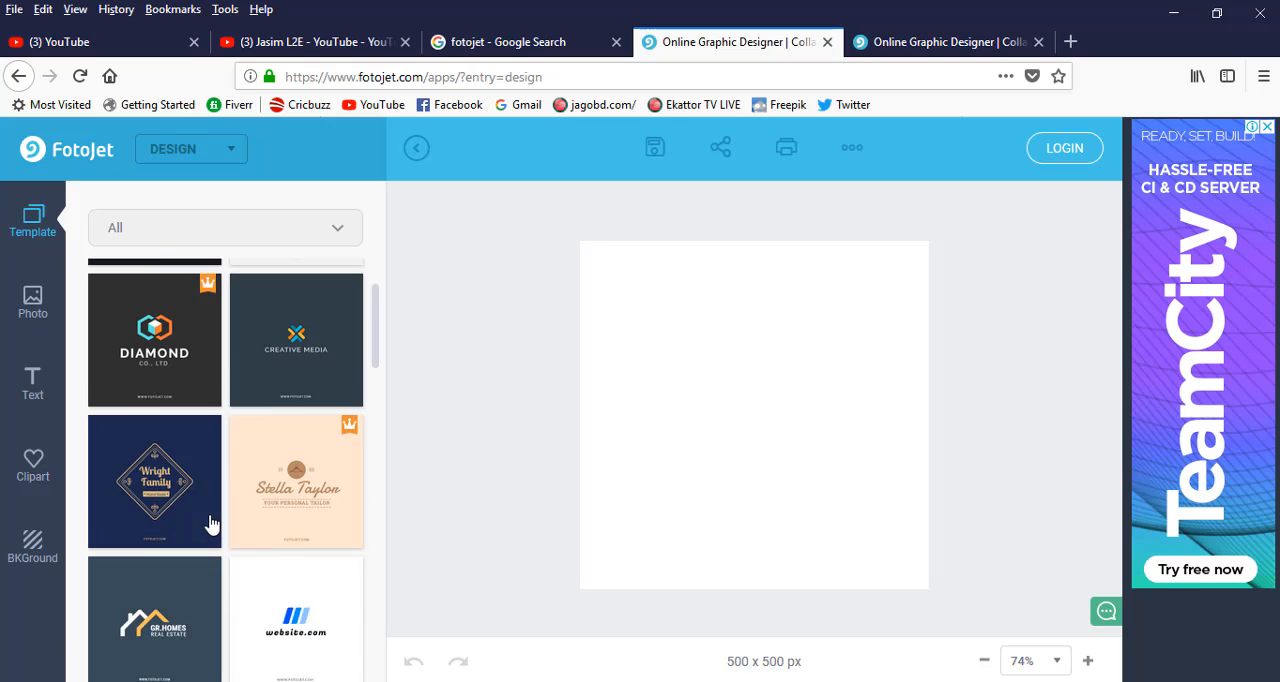
{"action": "scroll", "coordinate": [265, 460], "scroll_direction": "up", "scroll_amount": 2}
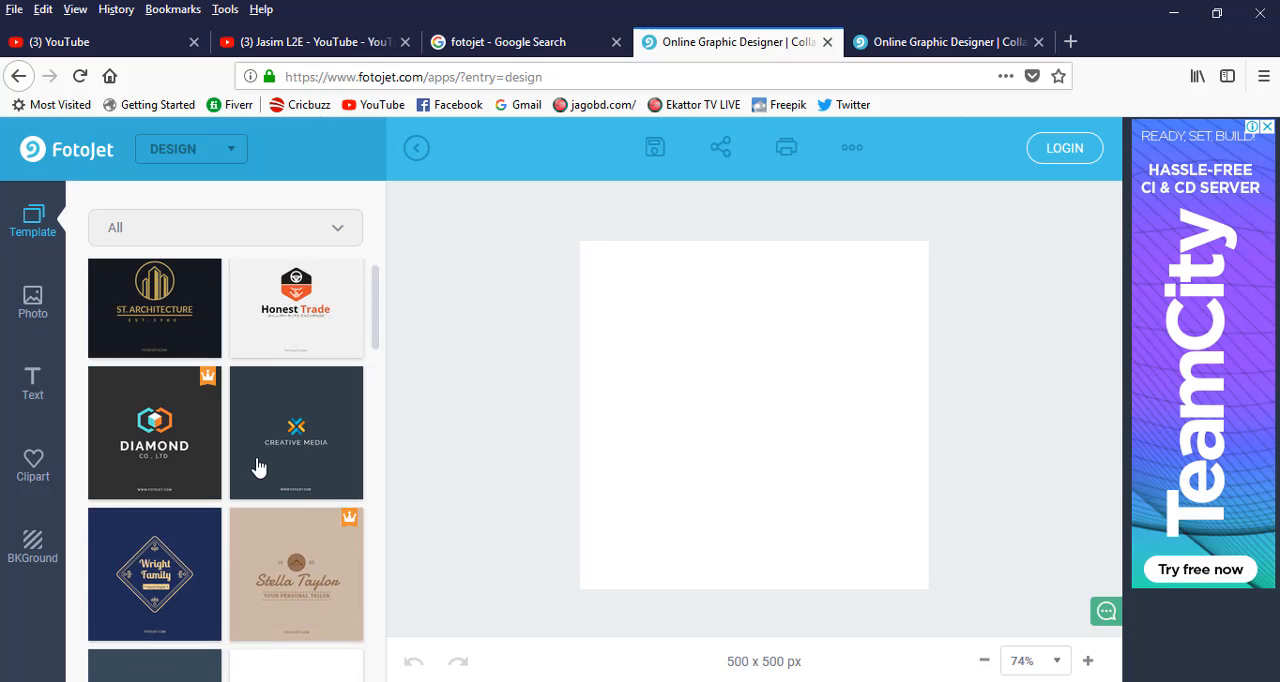
{"action": "scroll", "coordinate": [260, 468], "scroll_direction": "down", "scroll_amount": 9}
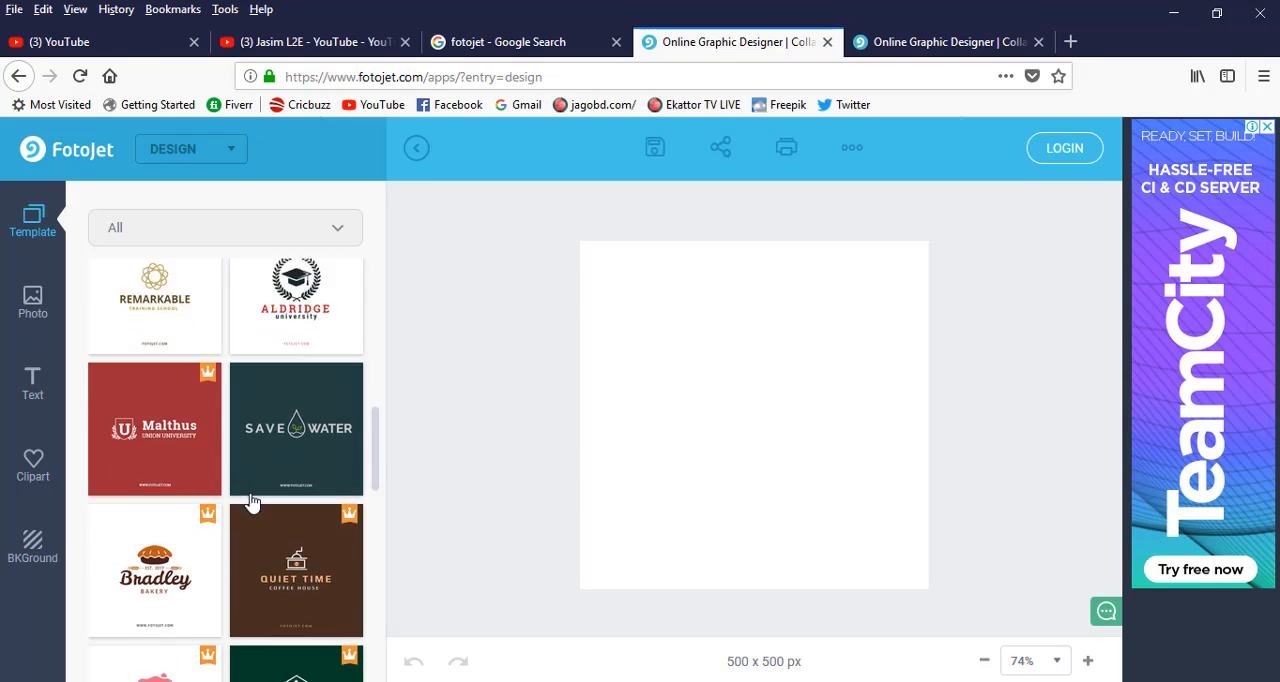
{"action": "scroll", "coordinate": [258, 495], "scroll_direction": "down", "scroll_amount": 9}
{"action": "scroll", "coordinate": [252, 517], "scroll_direction": "down", "scroll_amount": 10}
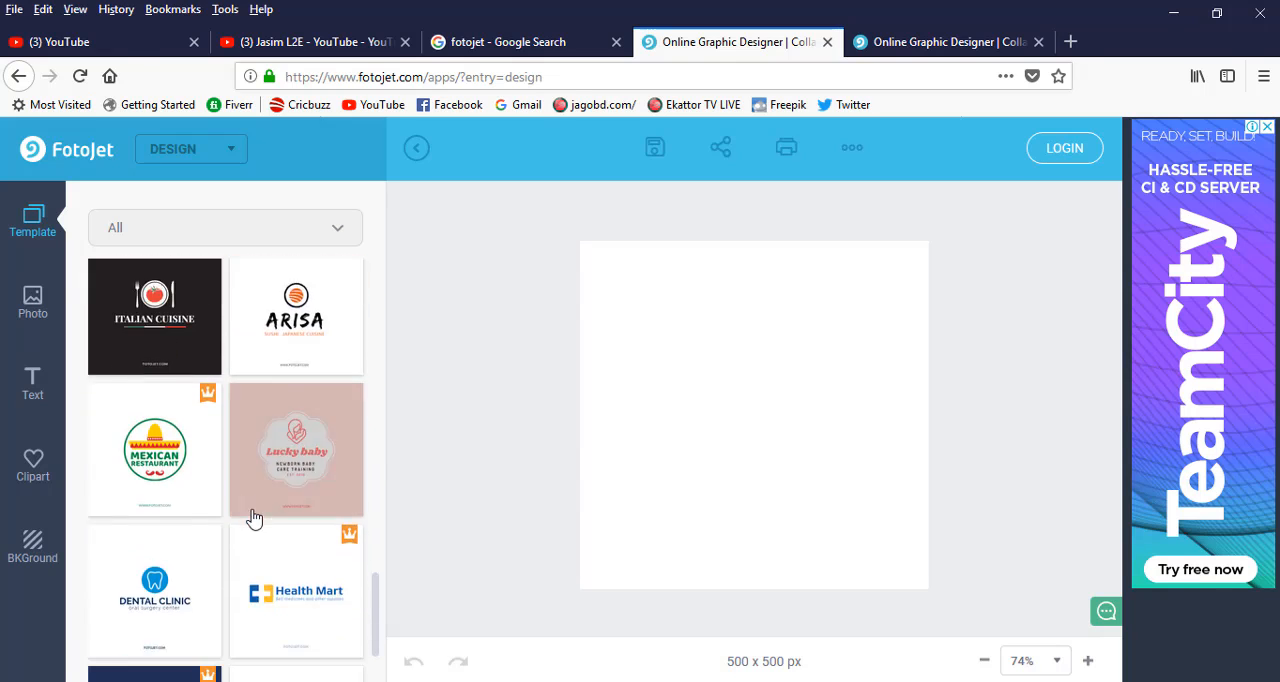
{"action": "scroll", "coordinate": [254, 518], "scroll_direction": "up", "scroll_amount": 6}
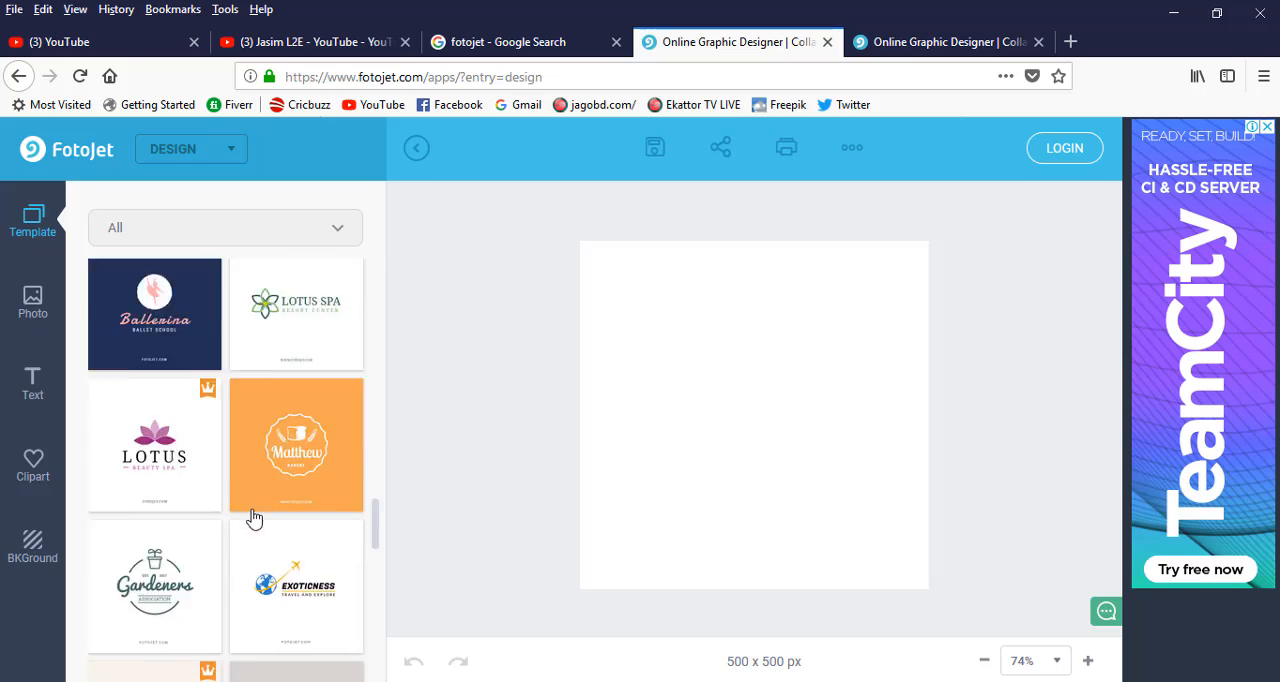
{"action": "scroll", "coordinate": [255, 518], "scroll_direction": "down", "scroll_amount": 6}
{"action": "scroll", "coordinate": [256, 518], "scroll_direction": "up", "scroll_amount": 4}
{"action": "scroll", "coordinate": [255, 518], "scroll_direction": "up", "scroll_amount": 10}
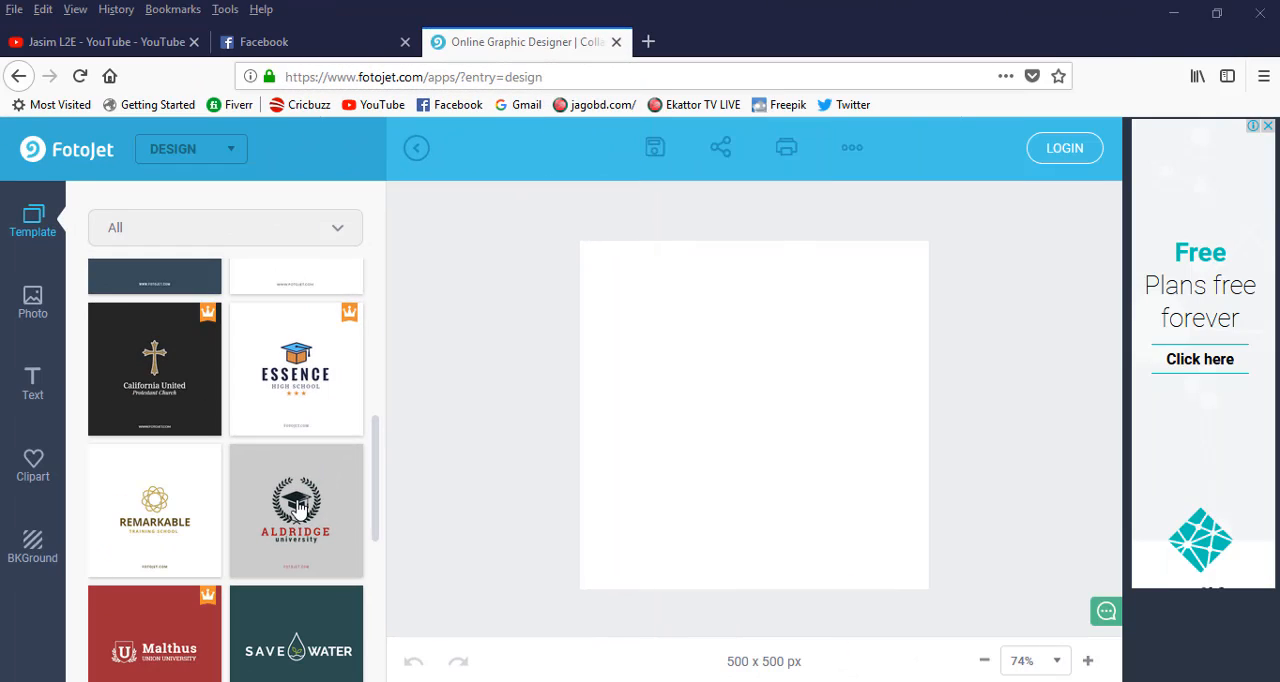
{"action": "left_click", "coordinate": [297, 507]}
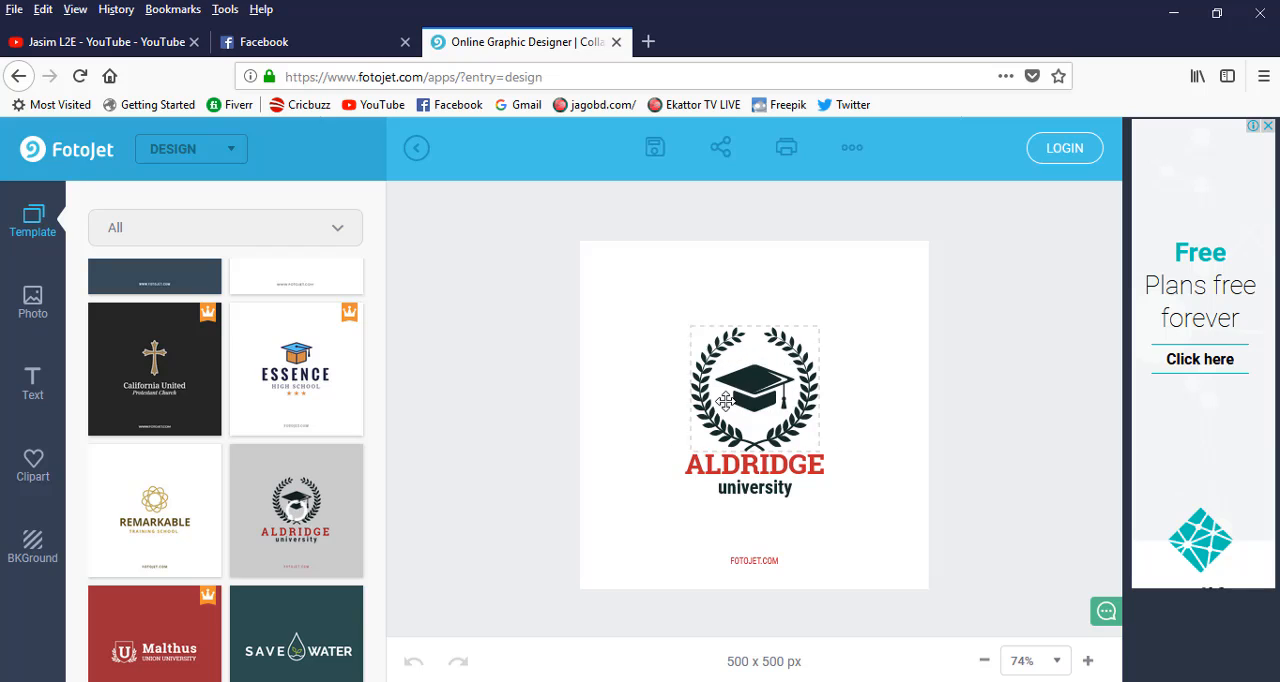
Recolor the laurel wreath clipart around the graduation cap bright red, with its opacity set to 100.
{"action": "left_click", "coordinate": [811, 374]}
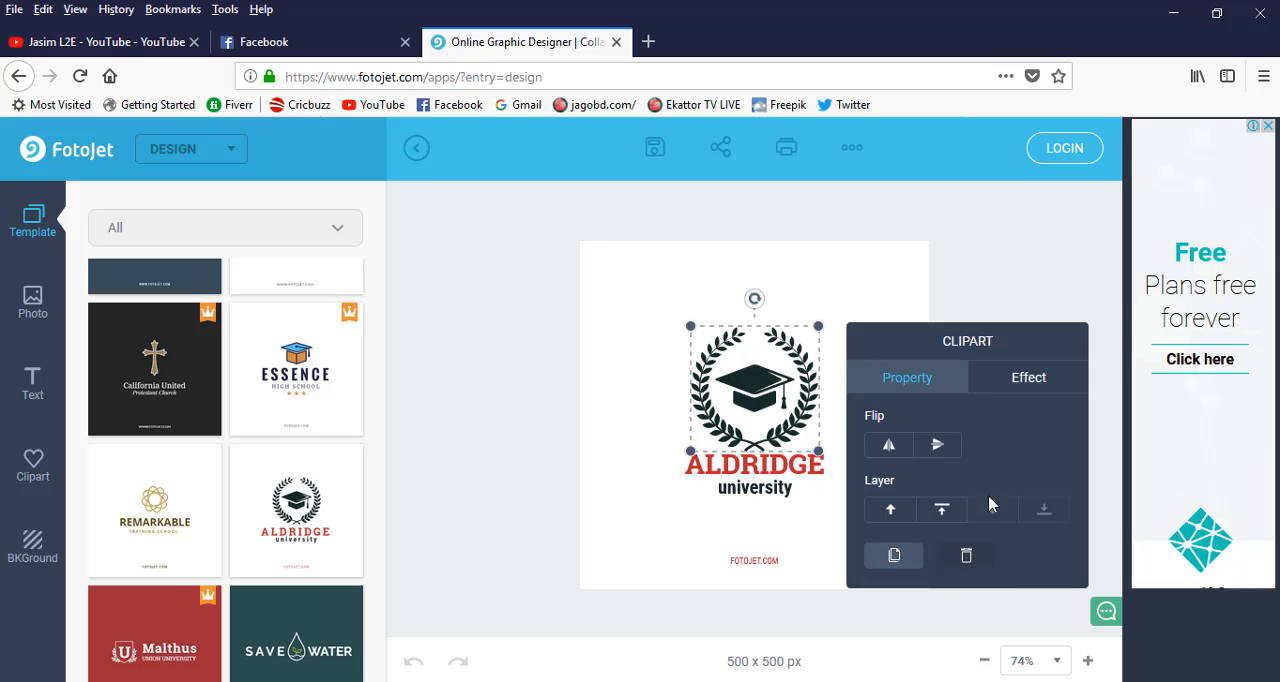
{"action": "left_click", "coordinate": [1040, 390]}
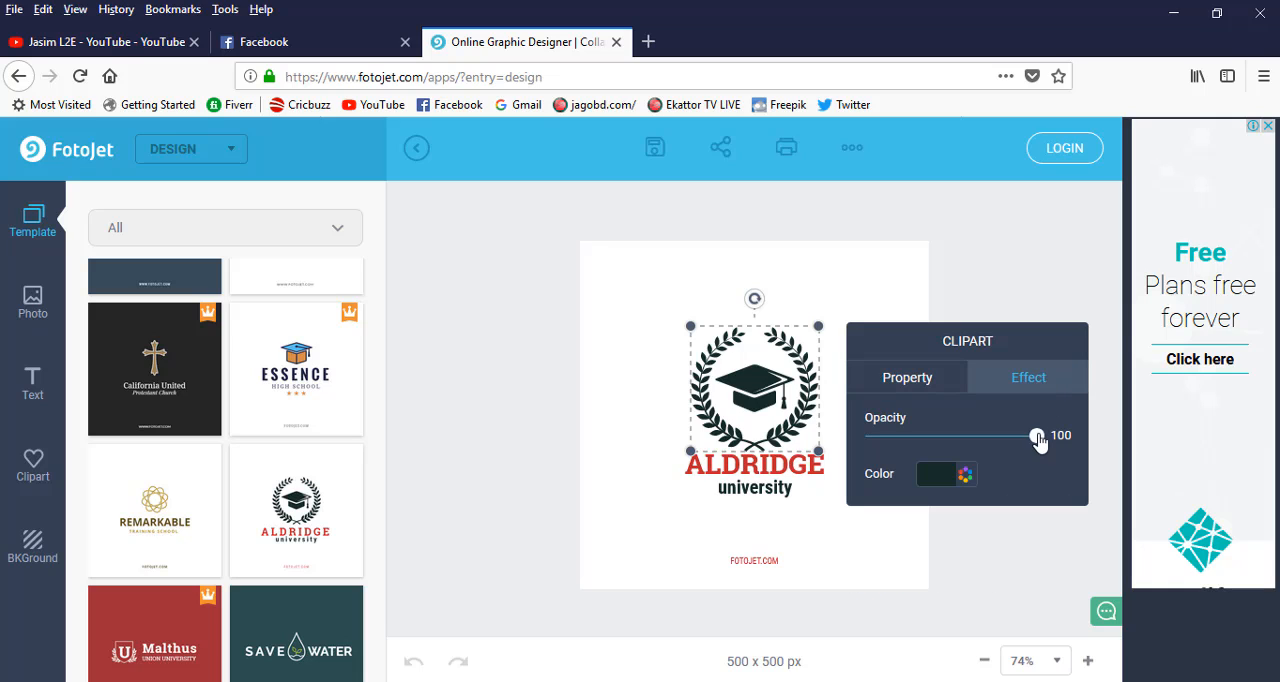
{"action": "left_click_drag", "start_coordinate": [1038, 440], "coordinate": [1063, 452]}
{"action": "left_click", "coordinate": [958, 476]}
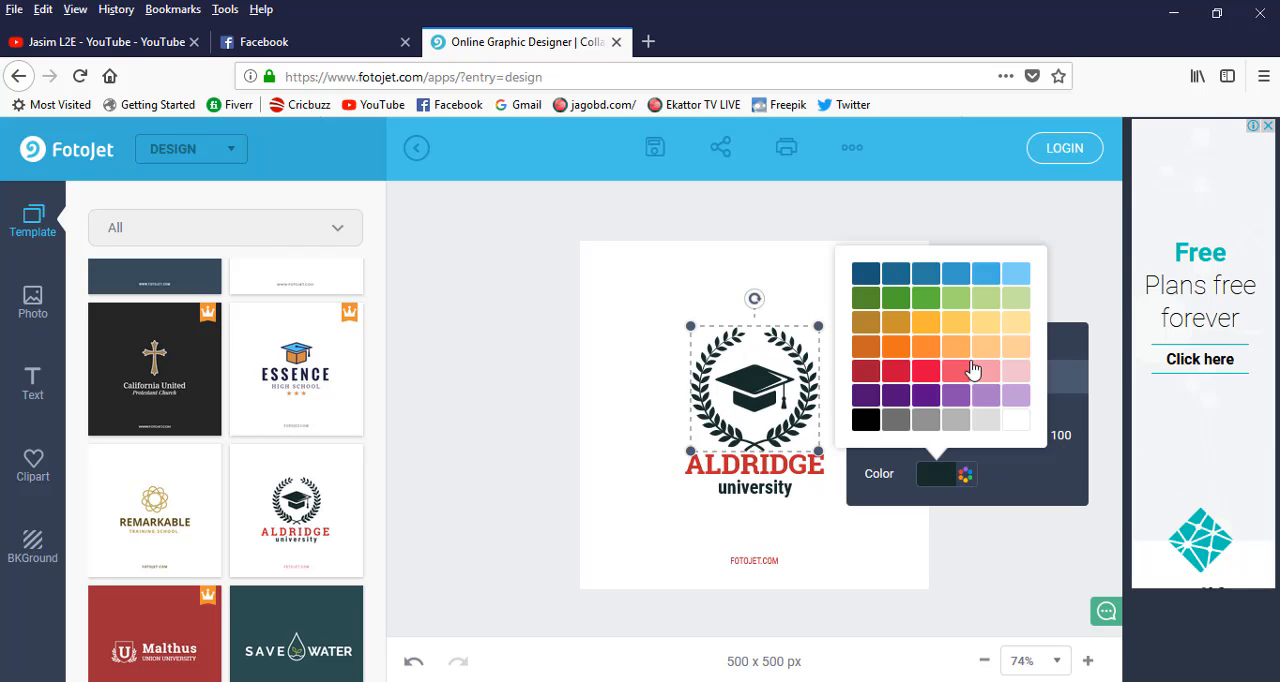
{"action": "left_click", "coordinate": [928, 378]}
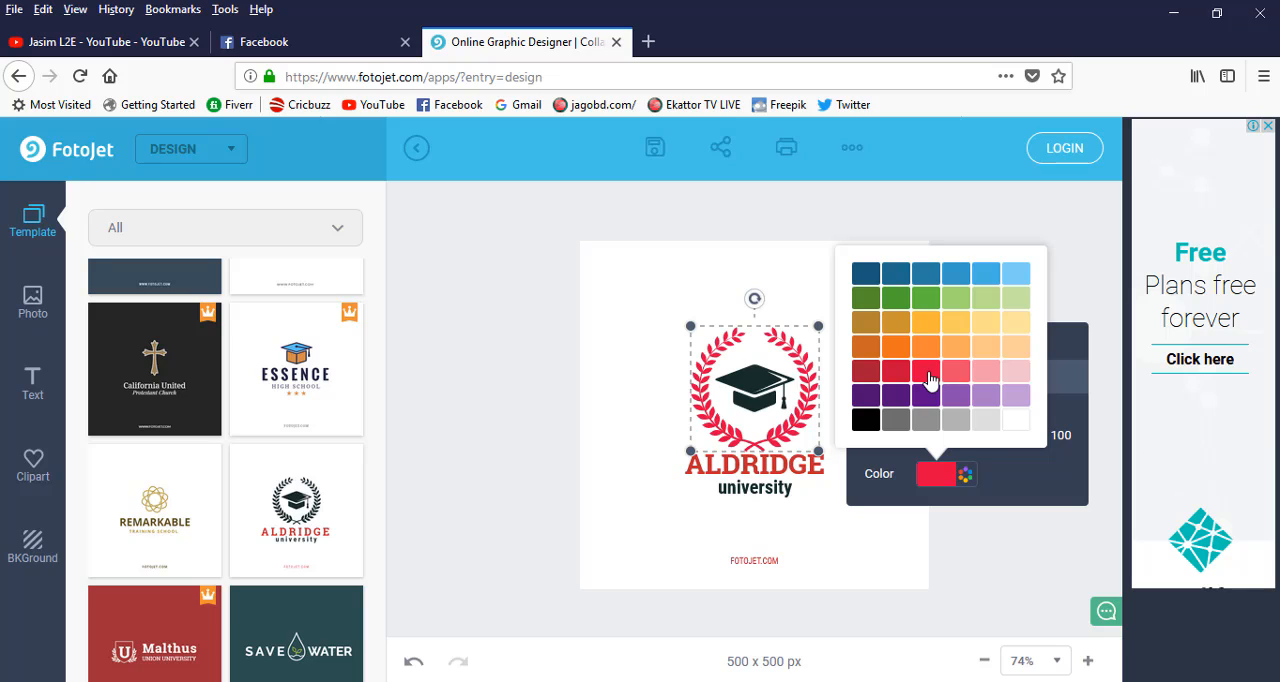
{"action": "left_click", "coordinate": [770, 472]}
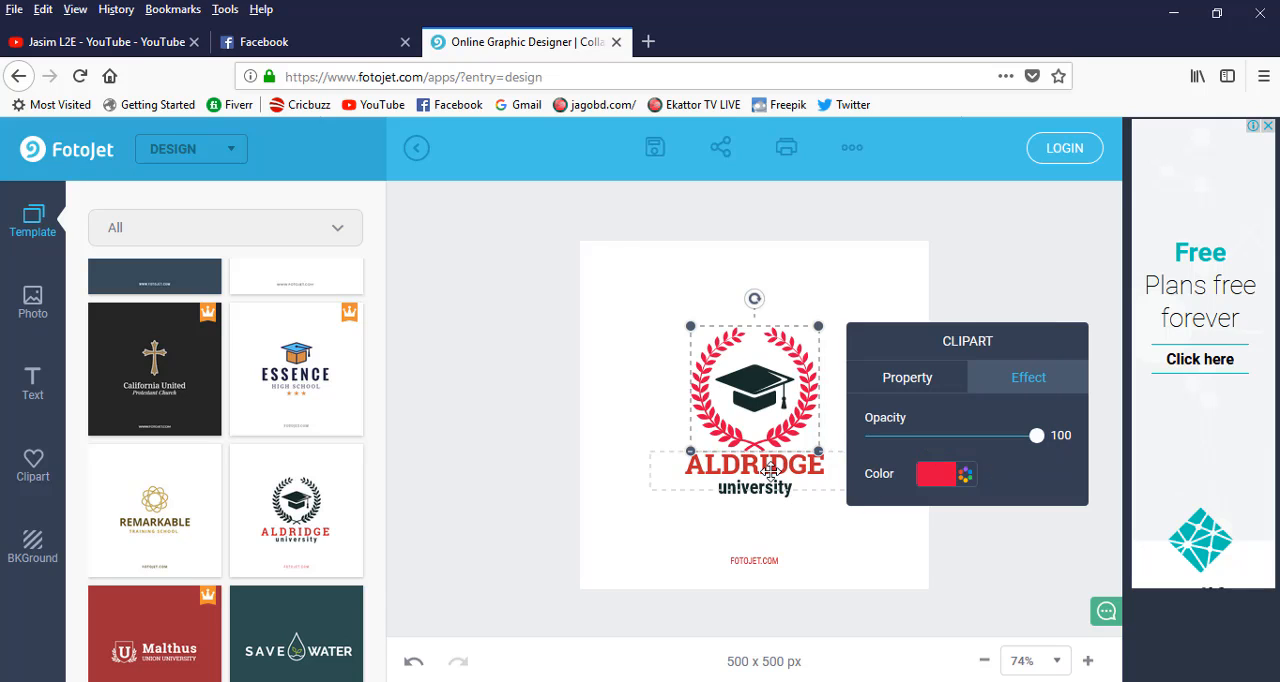
Replace the ALDRIDGE heading text with the logo owner's first name in capital letters.
{"action": "left_click", "coordinate": [770, 469]}
{"action": "left_click_drag", "start_coordinate": [835, 469], "coordinate": [668, 466]}
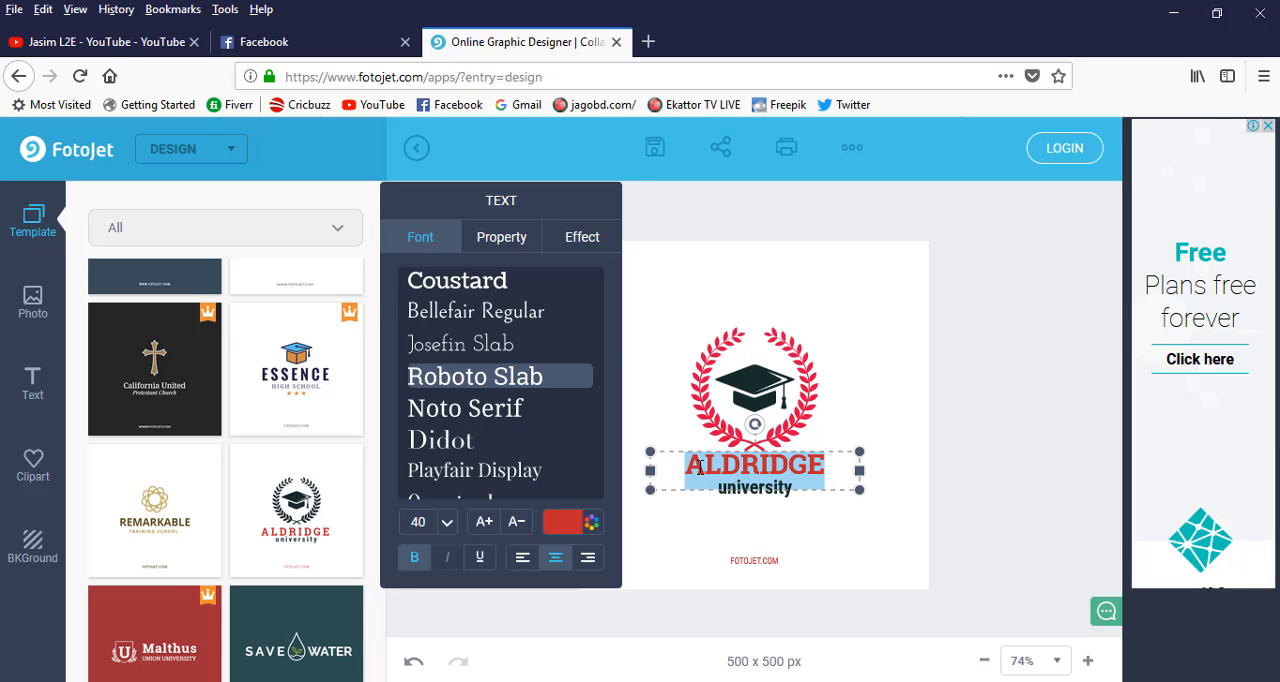
{"action": "type", "text": "JASIM"}
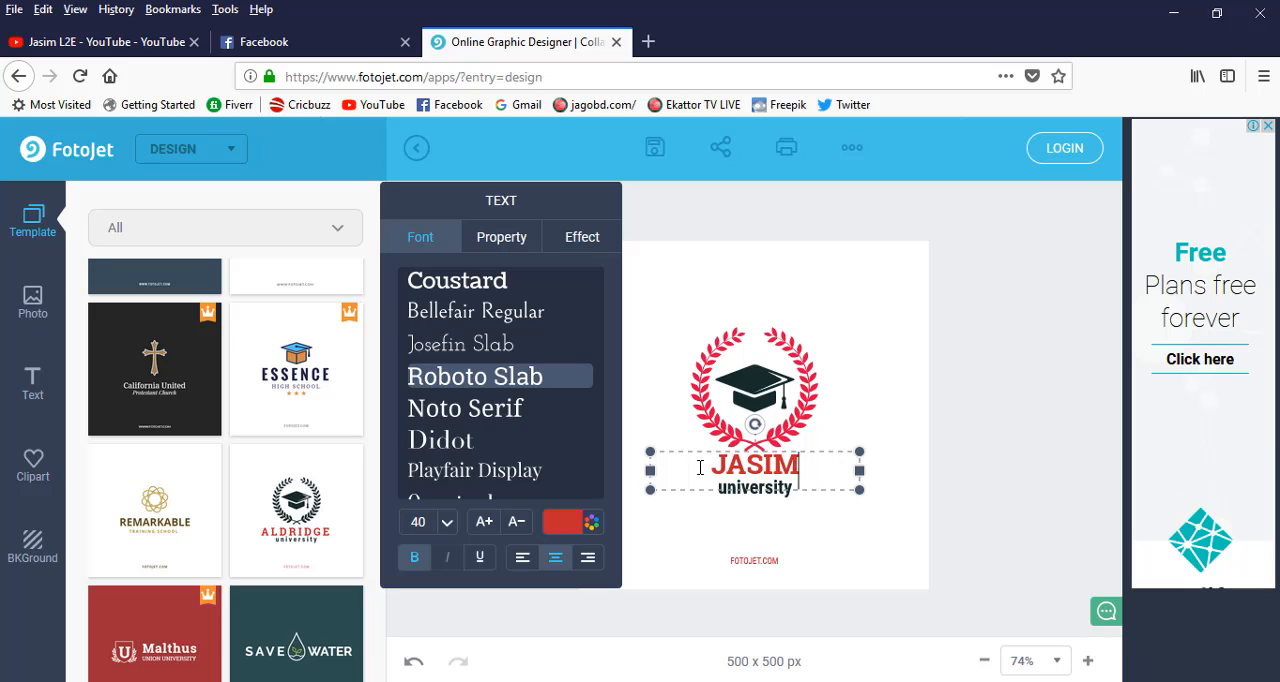
{"action": "left_click", "coordinate": [769, 488]}
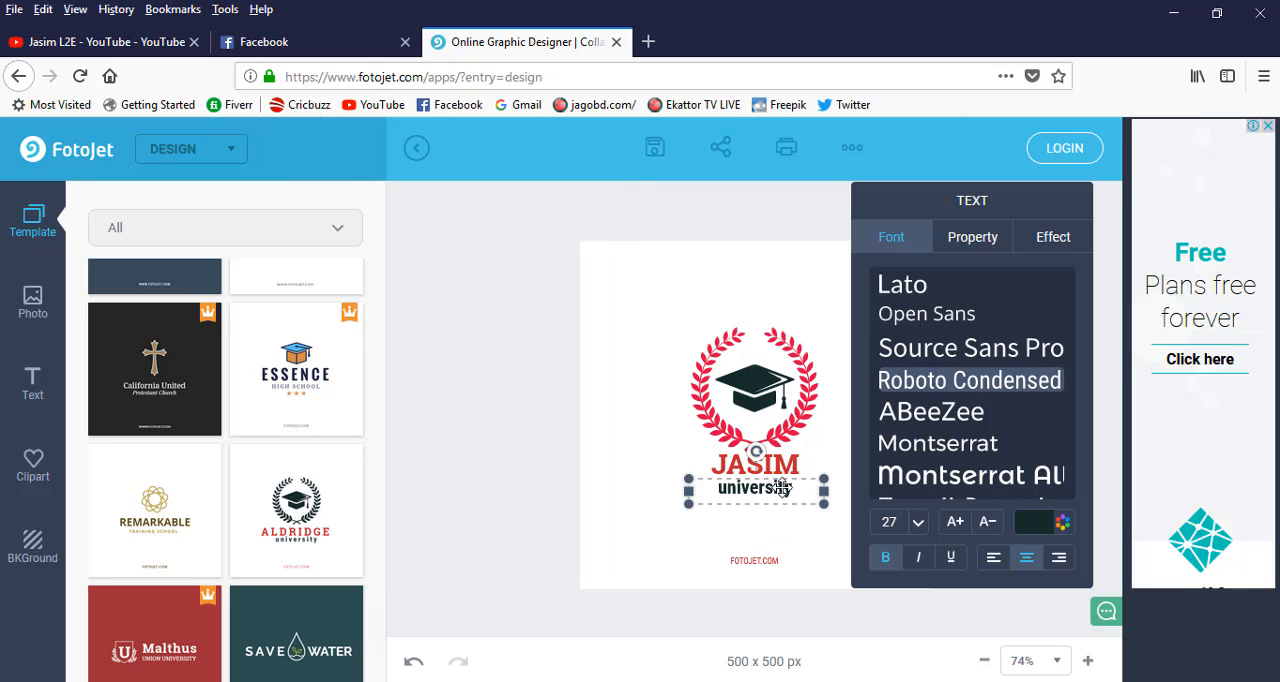
Change the red name heading's font to Lalezar-Regular, trying Bigshot One and Black Ops One first.
{"action": "left_click", "coordinate": [785, 466]}
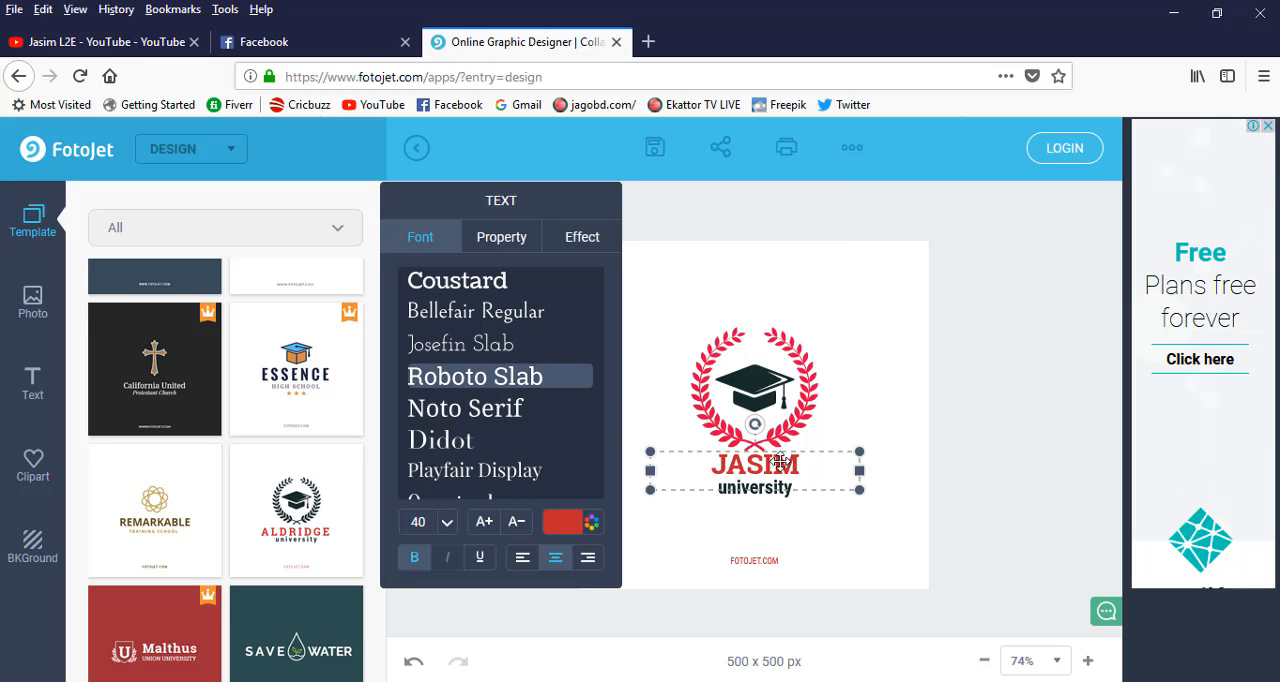
{"action": "scroll", "coordinate": [440, 283], "scroll_direction": "down", "scroll_amount": 5}
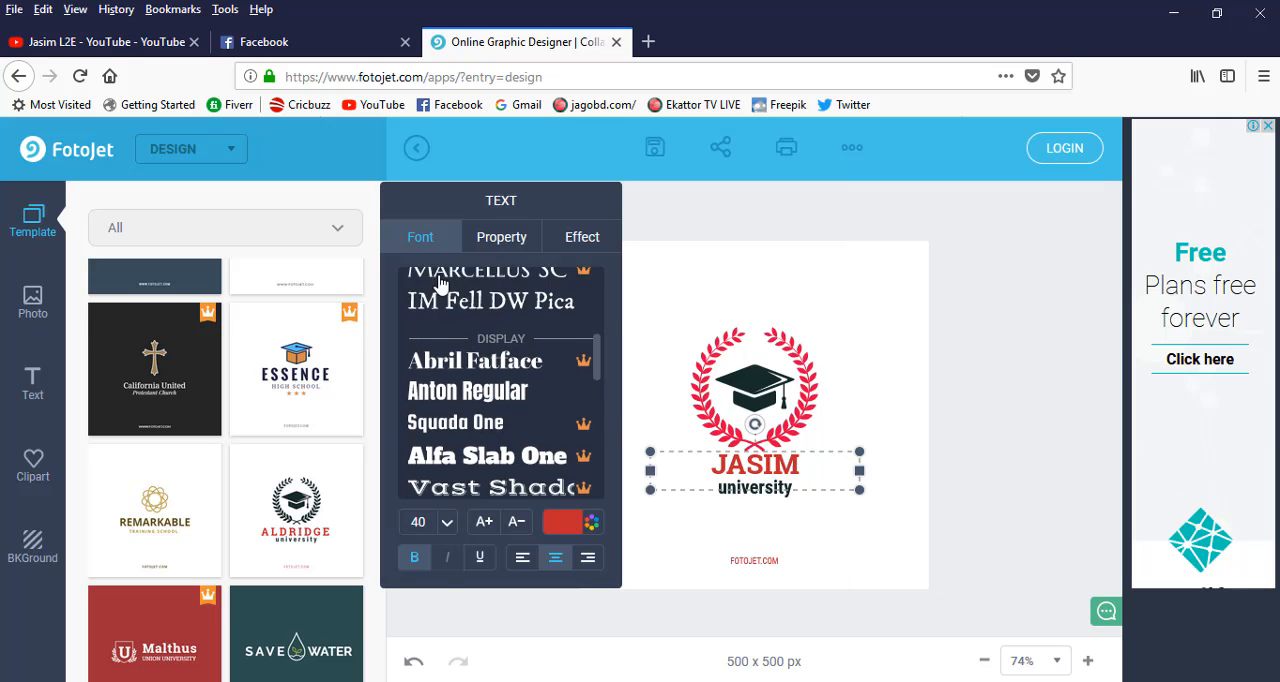
{"action": "scroll", "coordinate": [468, 335], "scroll_direction": "down", "scroll_amount": 3}
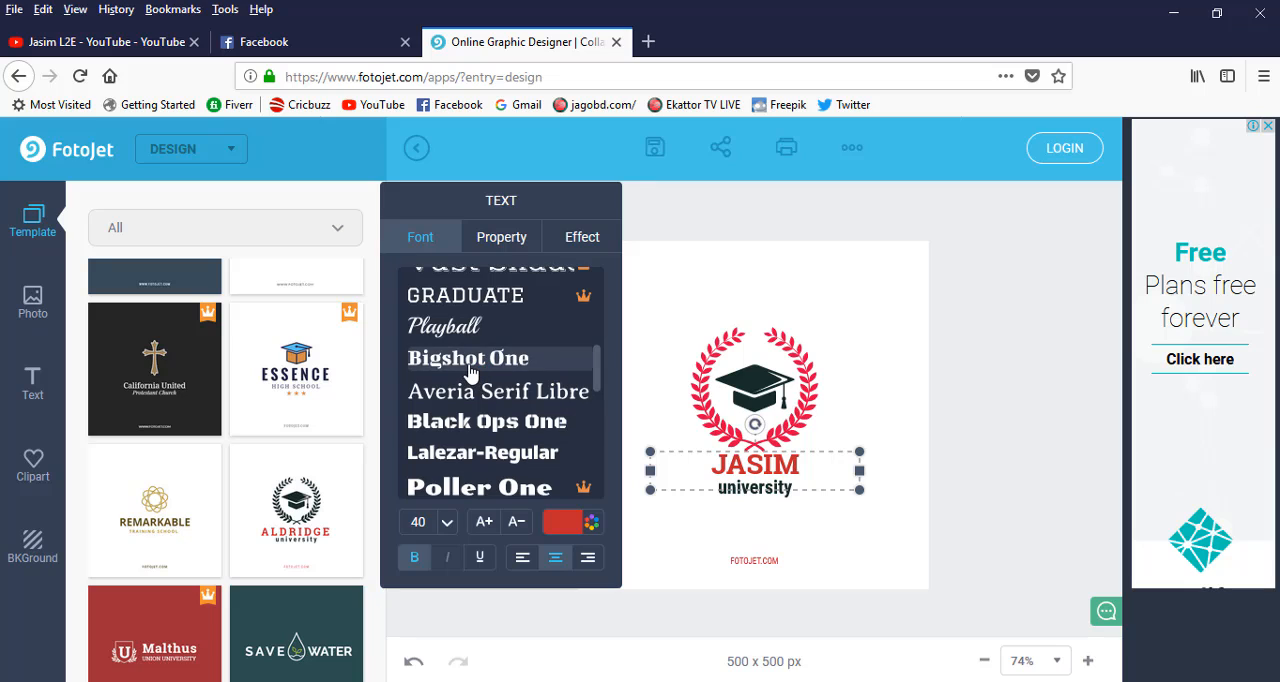
{"action": "left_click", "coordinate": [470, 364]}
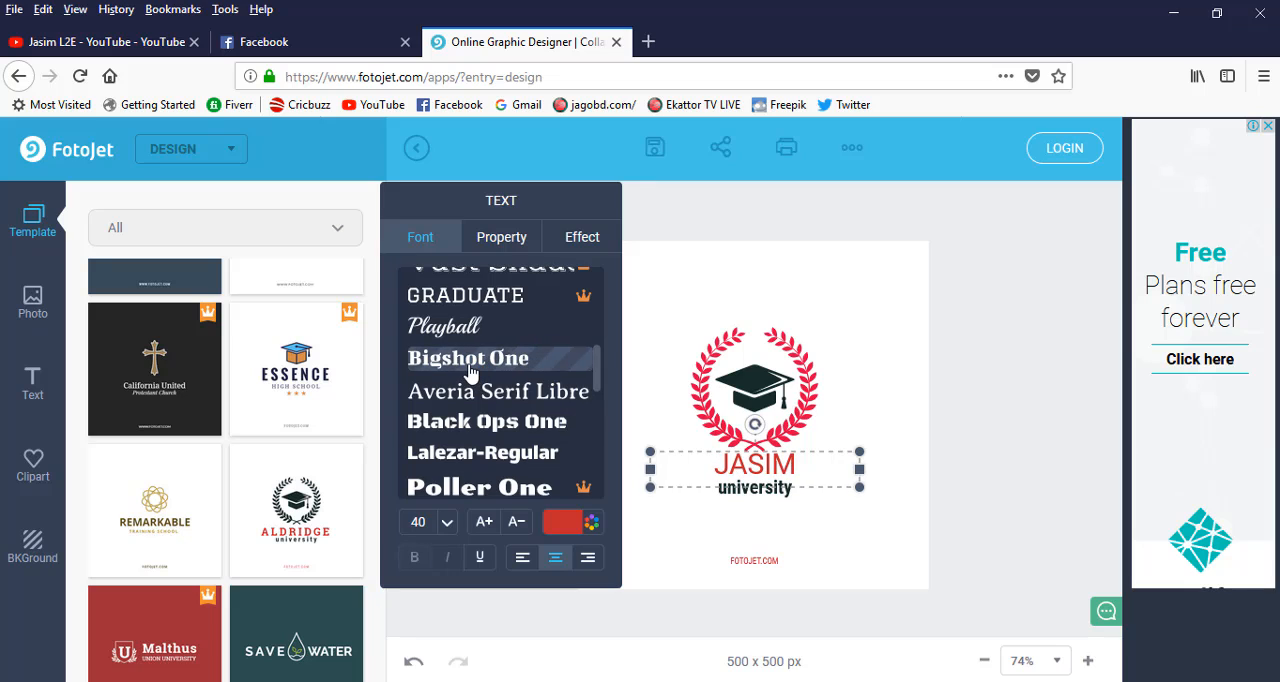
{"action": "left_click", "coordinate": [474, 429]}
{"action": "left_click", "coordinate": [480, 454]}
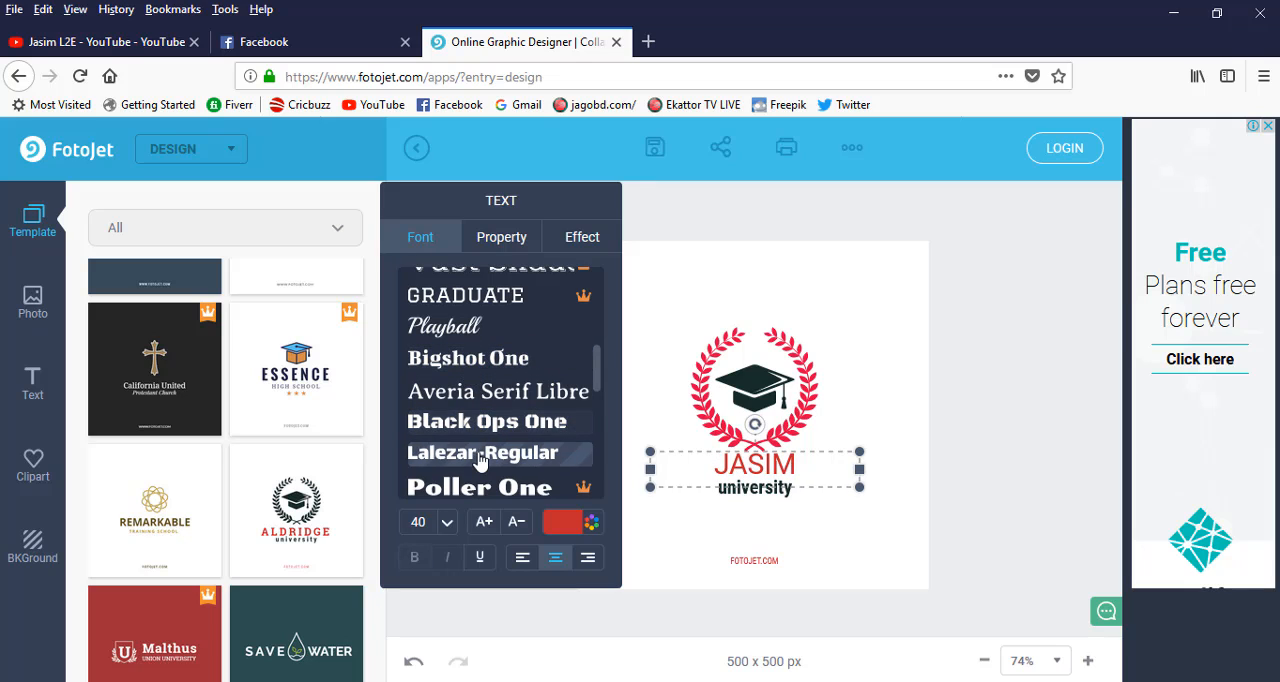
View the name heading's layer and duplicate properties and its opacity, outline and glow effects.
{"action": "left_click", "coordinate": [493, 246]}
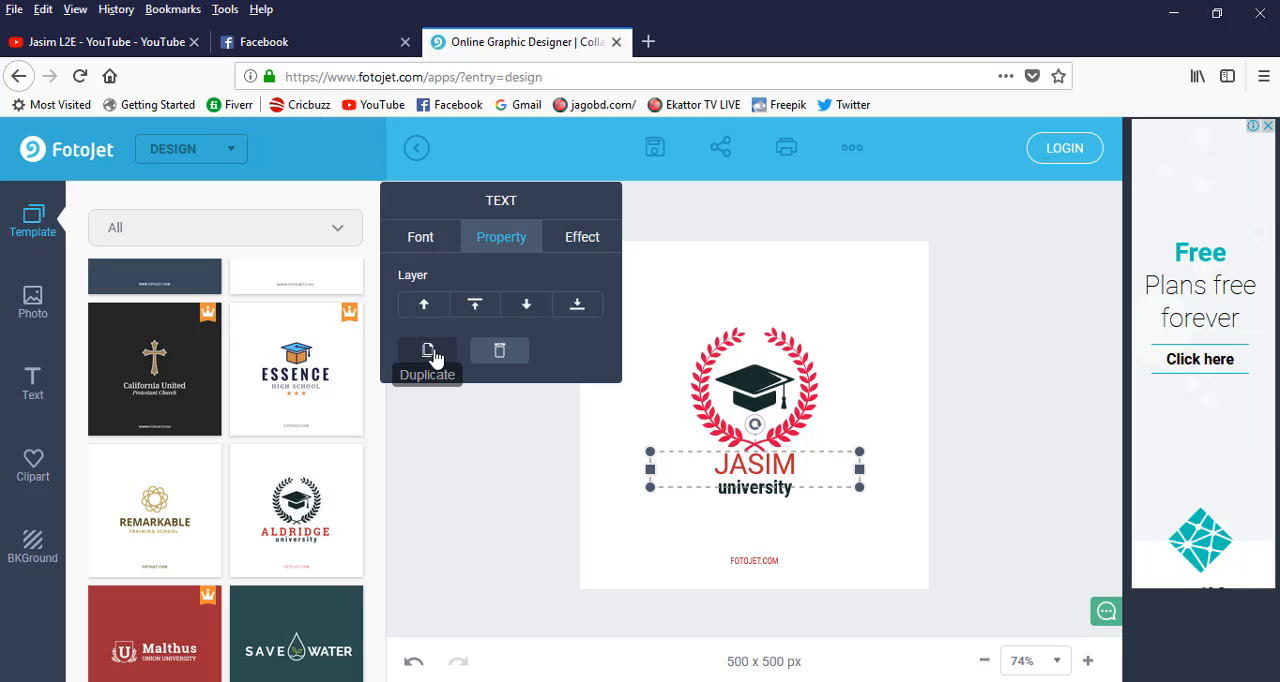
{"action": "left_click", "coordinate": [580, 238]}
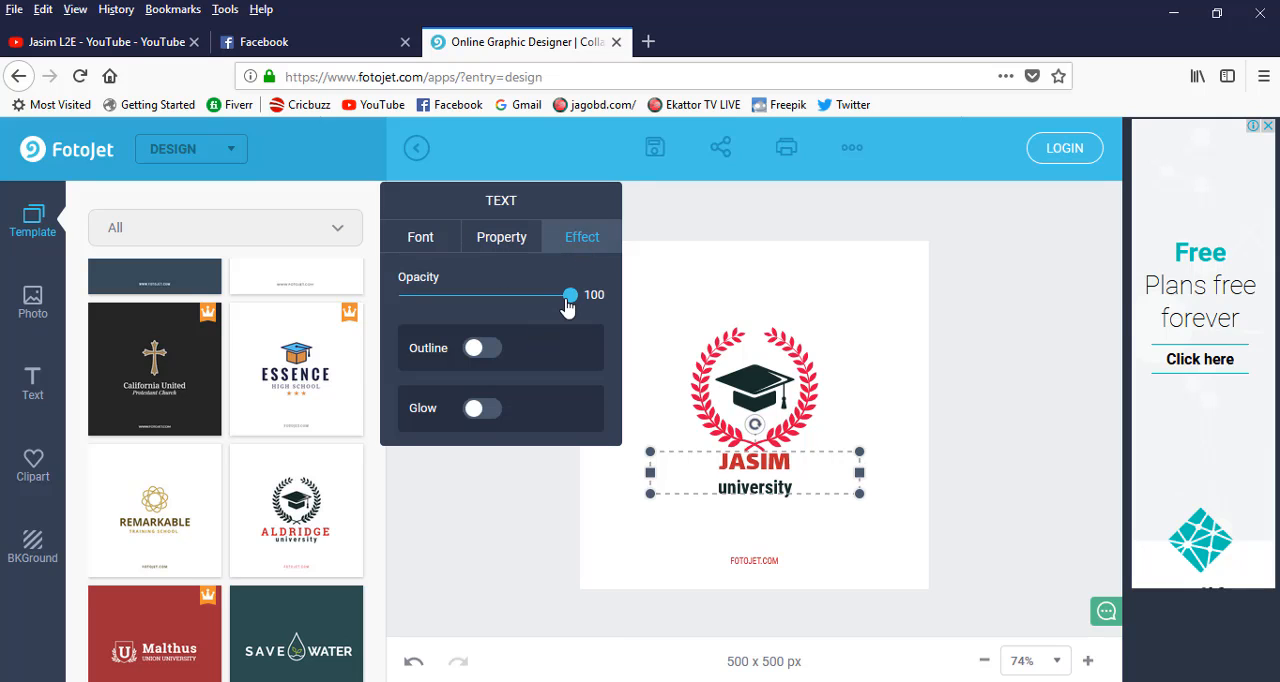
{"action": "mouse_move", "coordinate": [568, 306]}
{"action": "left_mouse_down"}
{"action": "mouse_move", "coordinate": [500, 300]}
{"action": "mouse_move", "coordinate": [566, 302]}
{"action": "left_mouse_up"}
Delete the small FOTOJET.COM text below the university line.
{"action": "left_click", "coordinate": [773, 487]}
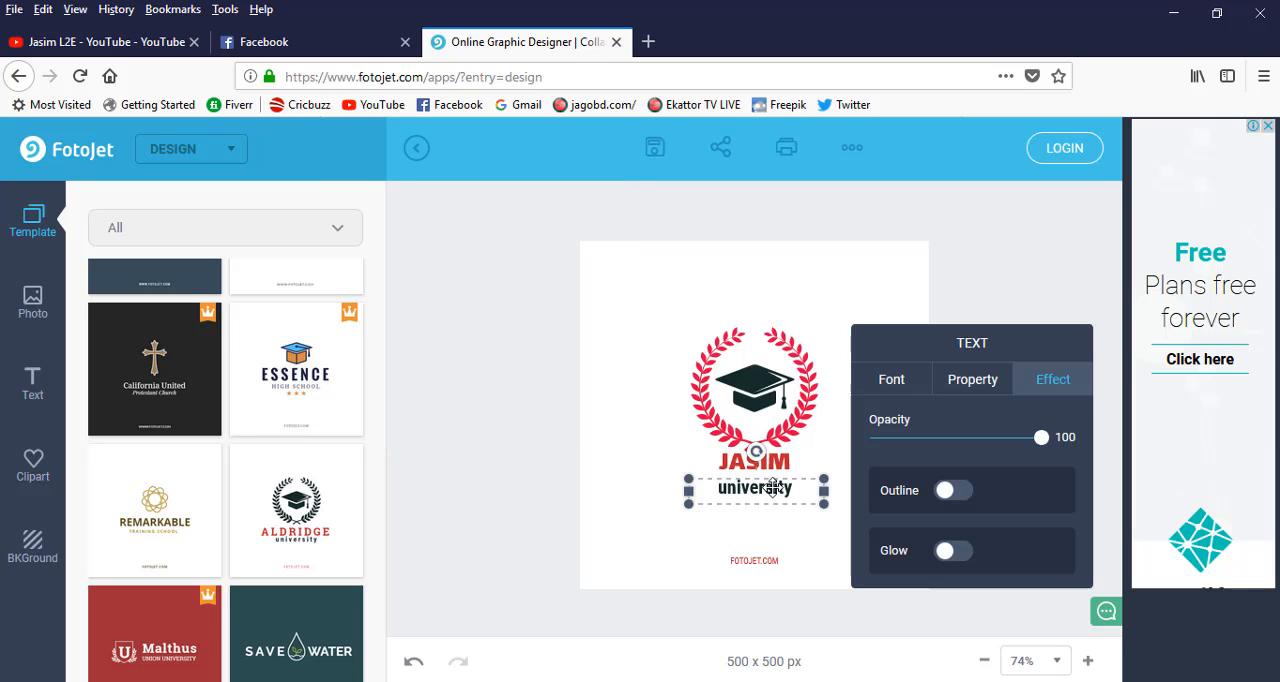
{"action": "left_click", "coordinate": [748, 563]}
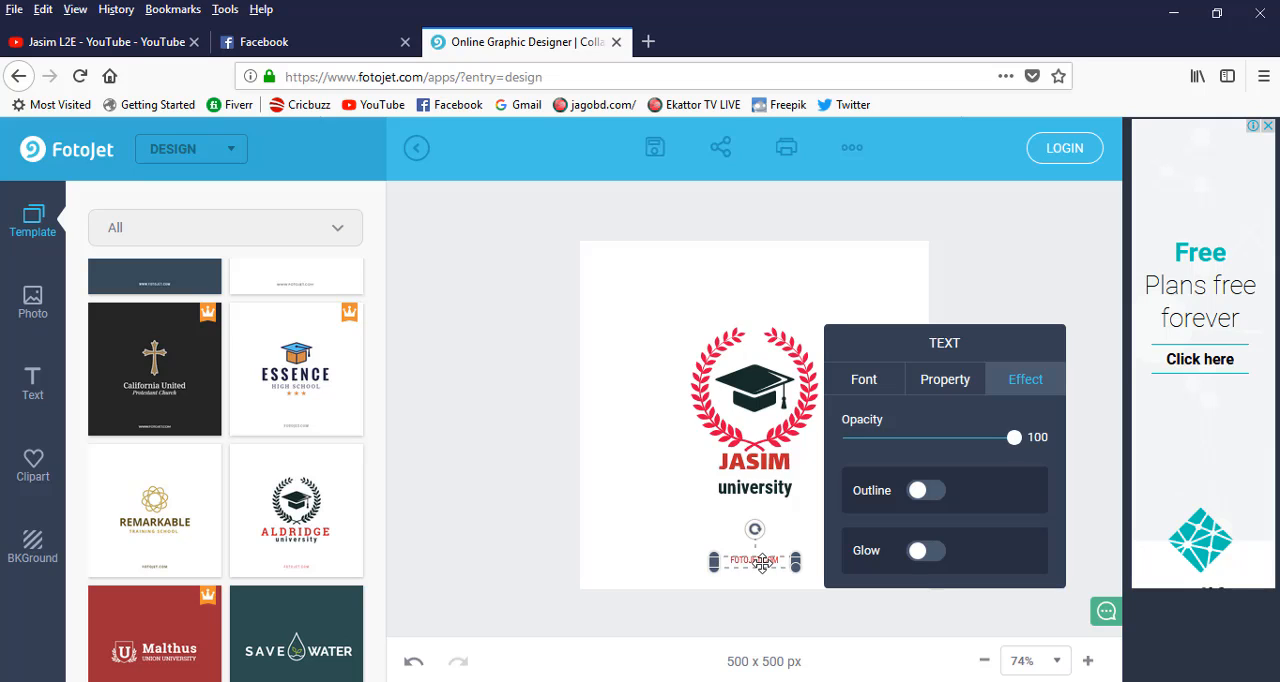
{"action": "key", "text": "Delete"}
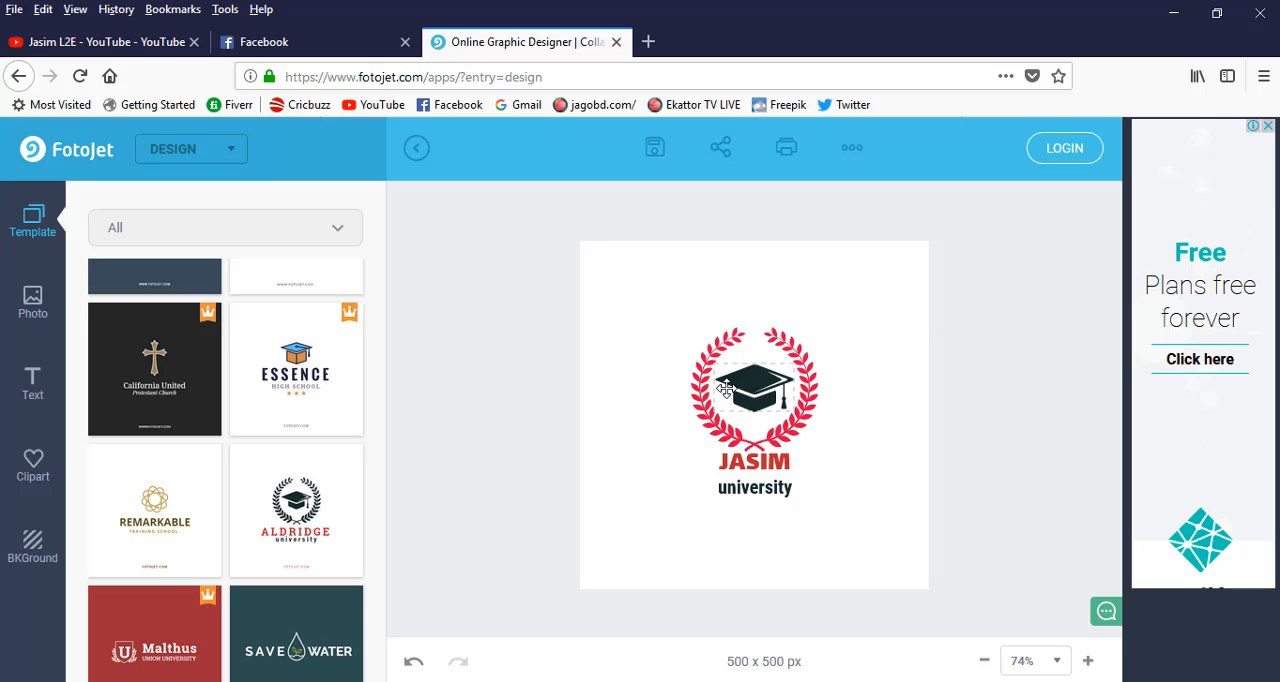
View the ways to add photos: computer upload, Facebook import and online image search, without adding any.
{"action": "left_click", "coordinate": [30, 296]}
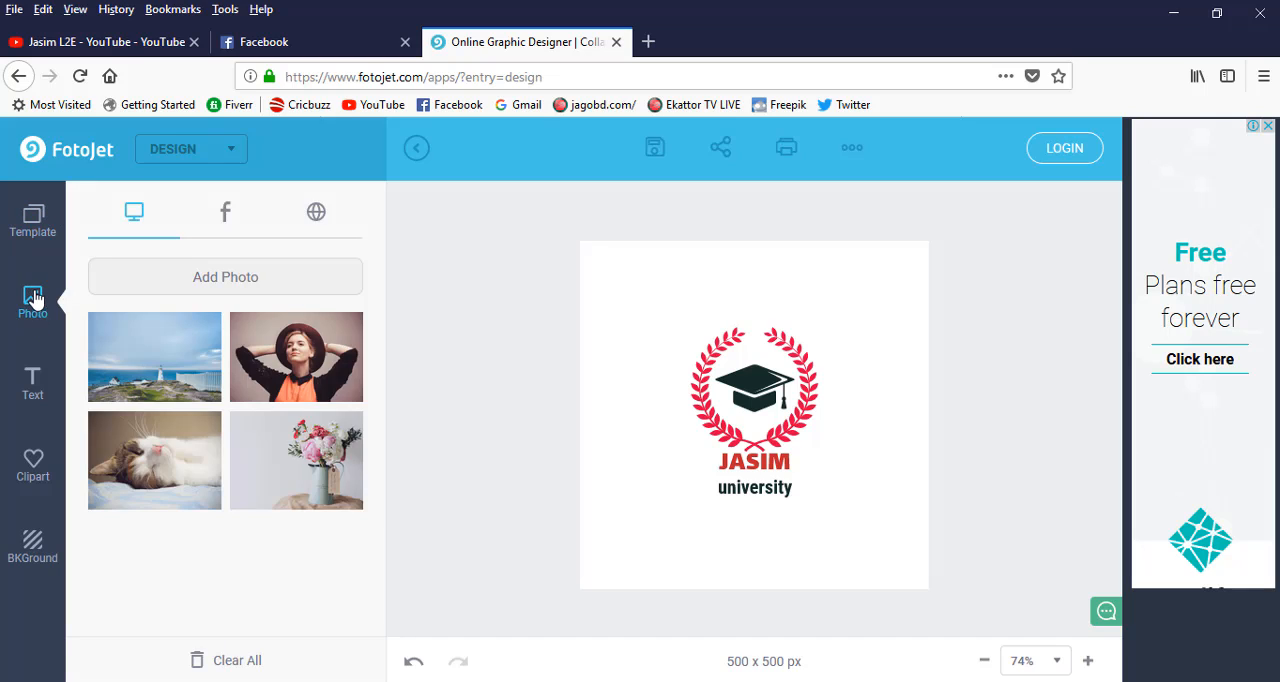
{"action": "left_click", "coordinate": [229, 279]}
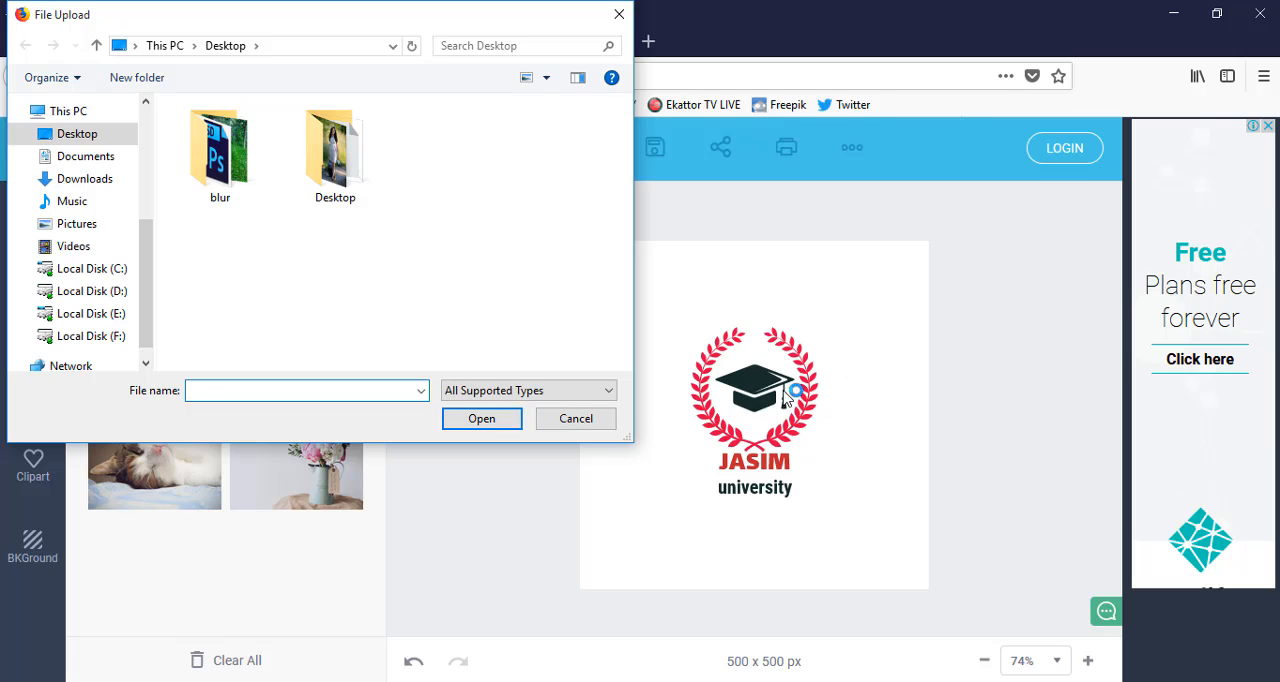
{"action": "left_click", "coordinate": [576, 418]}
{"action": "left_click", "coordinate": [228, 222]}
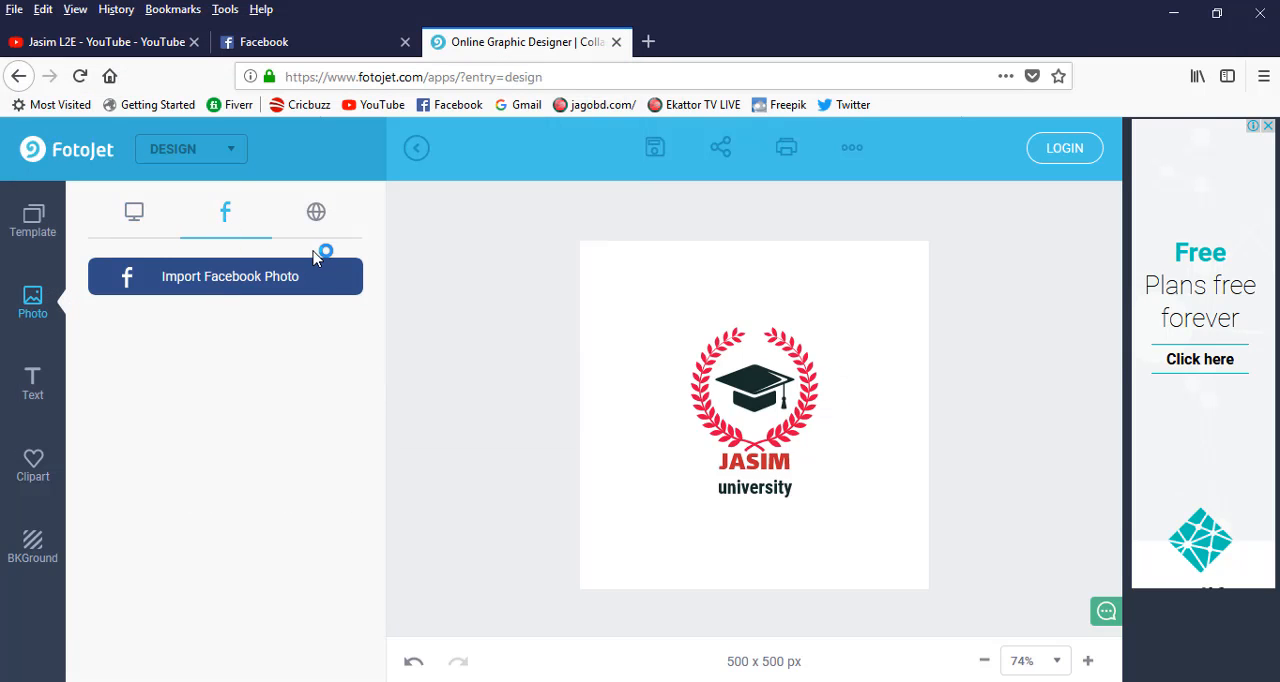
{"action": "left_click", "coordinate": [317, 222]}
{"action": "left_click", "coordinate": [174, 274]}
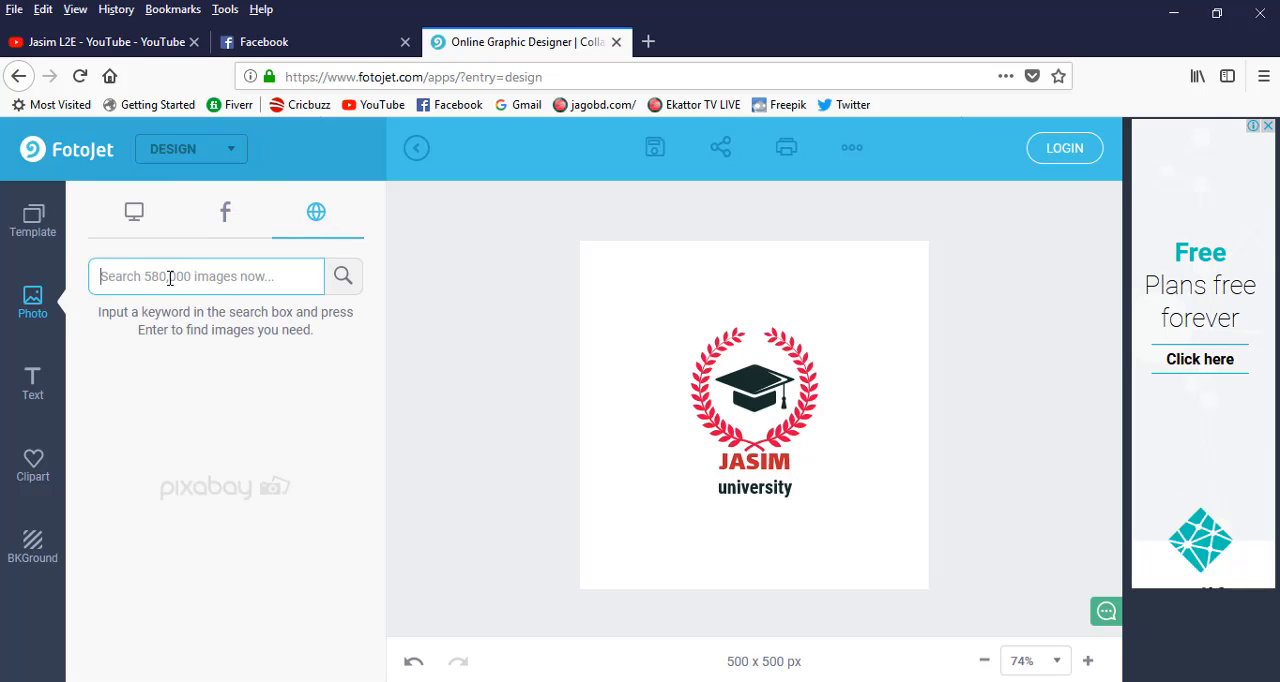
Browse the available text styles and the clipart categories without adding anything to the logo.
{"action": "left_click", "coordinate": [35, 385]}
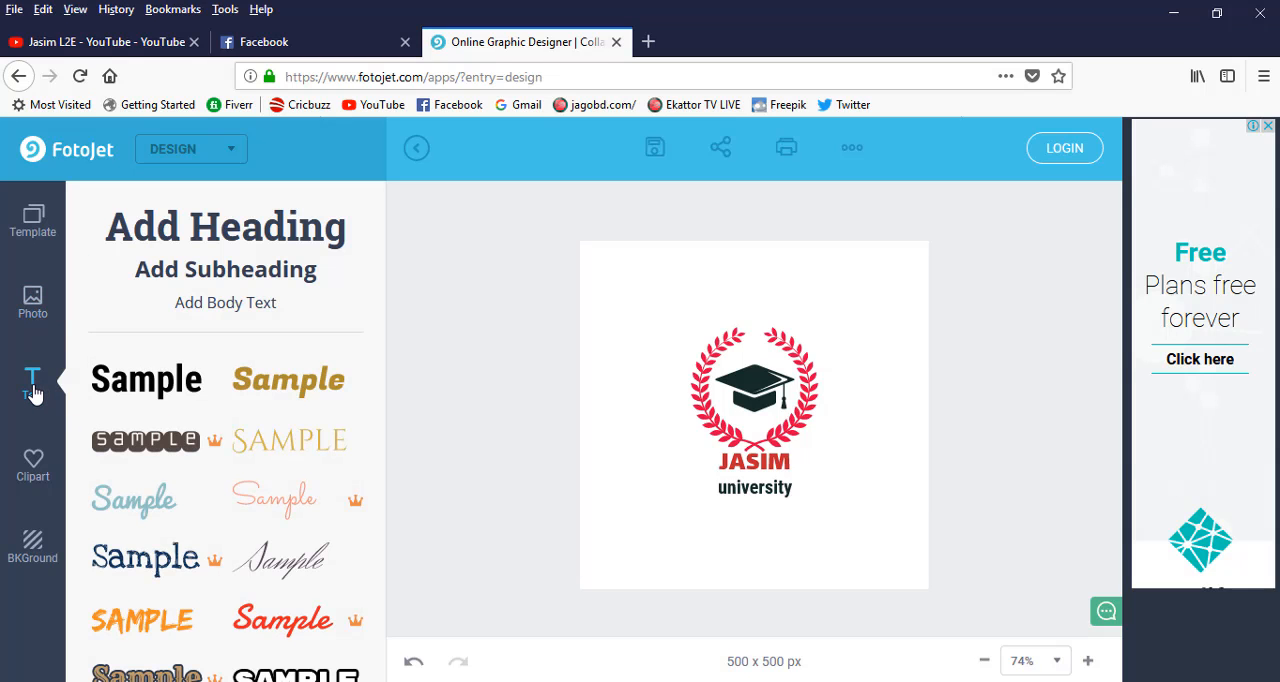
{"action": "scroll", "coordinate": [110, 500], "scroll_direction": "down", "scroll_amount": 3}
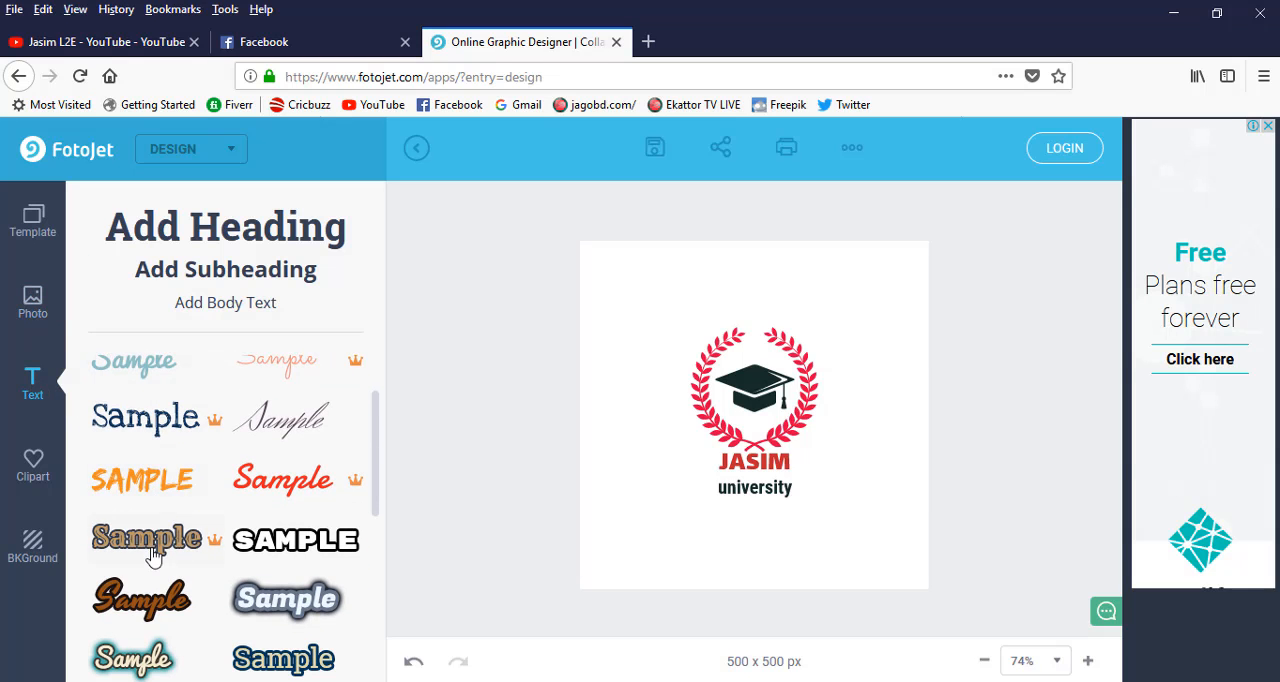
{"action": "scroll", "coordinate": [258, 490], "scroll_direction": "down", "scroll_amount": 1}
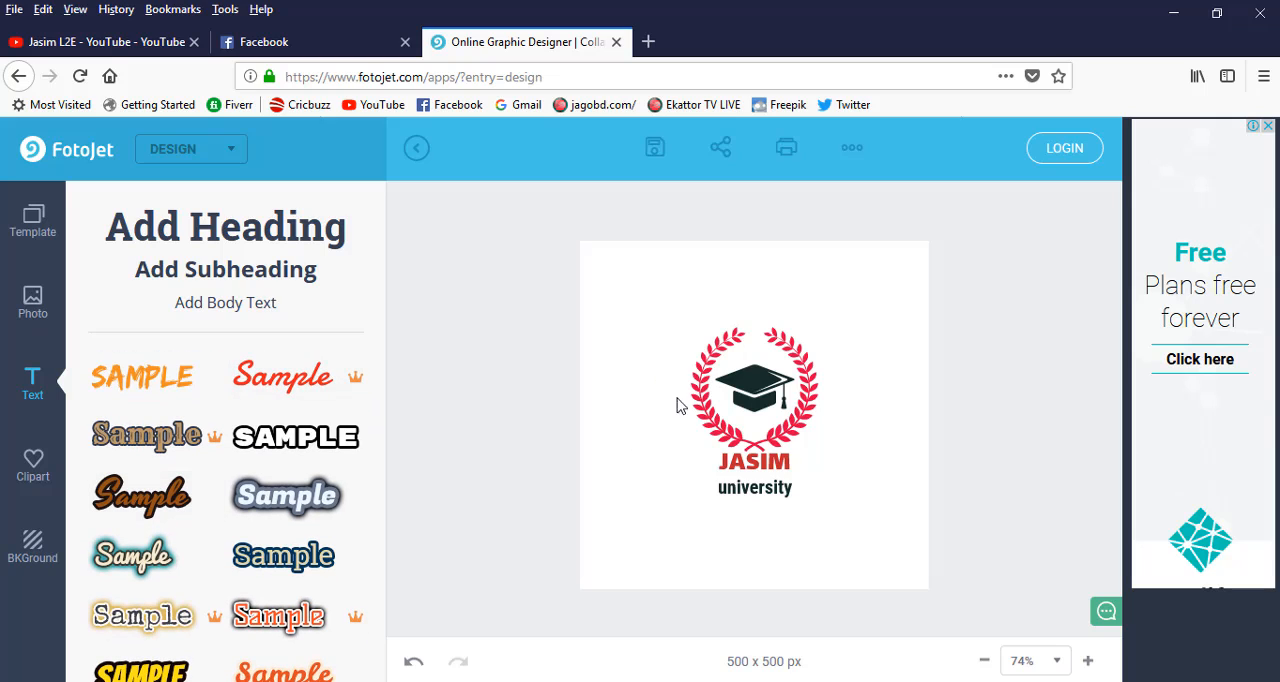
{"action": "left_click", "coordinate": [36, 478]}
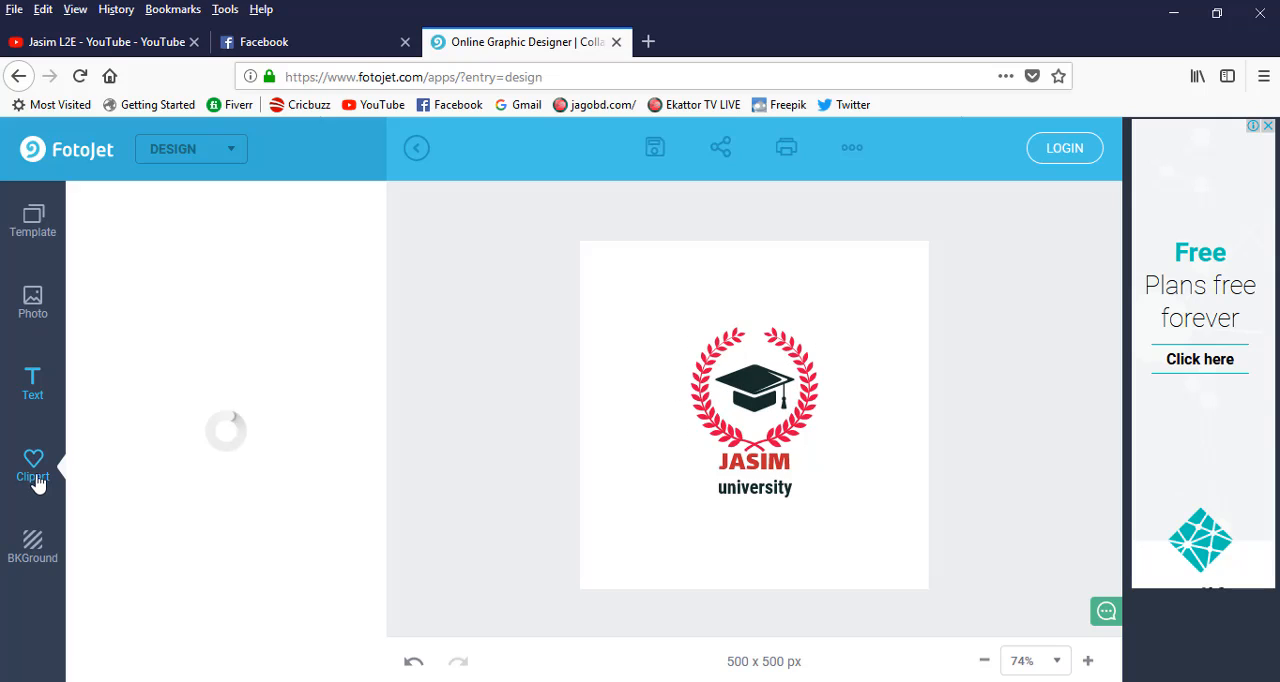
{"action": "scroll", "coordinate": [225, 360], "scroll_direction": "down", "scroll_amount": 3}
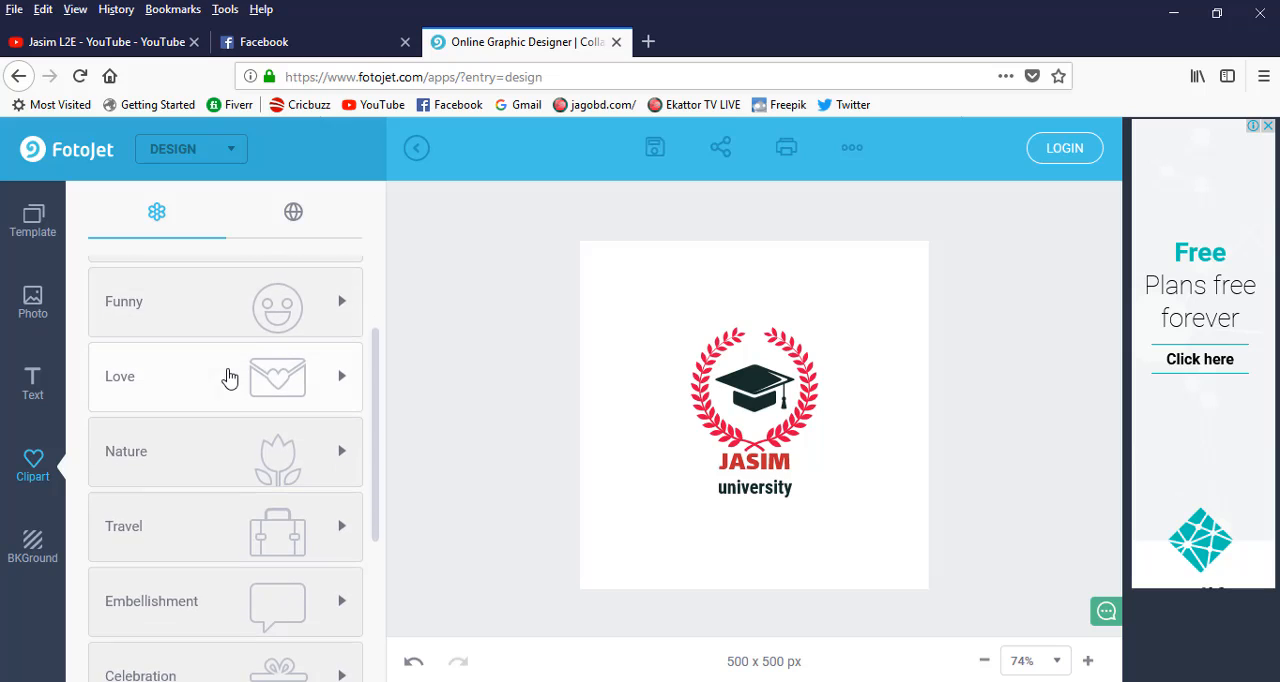
{"action": "scroll", "coordinate": [200, 395], "scroll_direction": "up", "scroll_amount": 3}
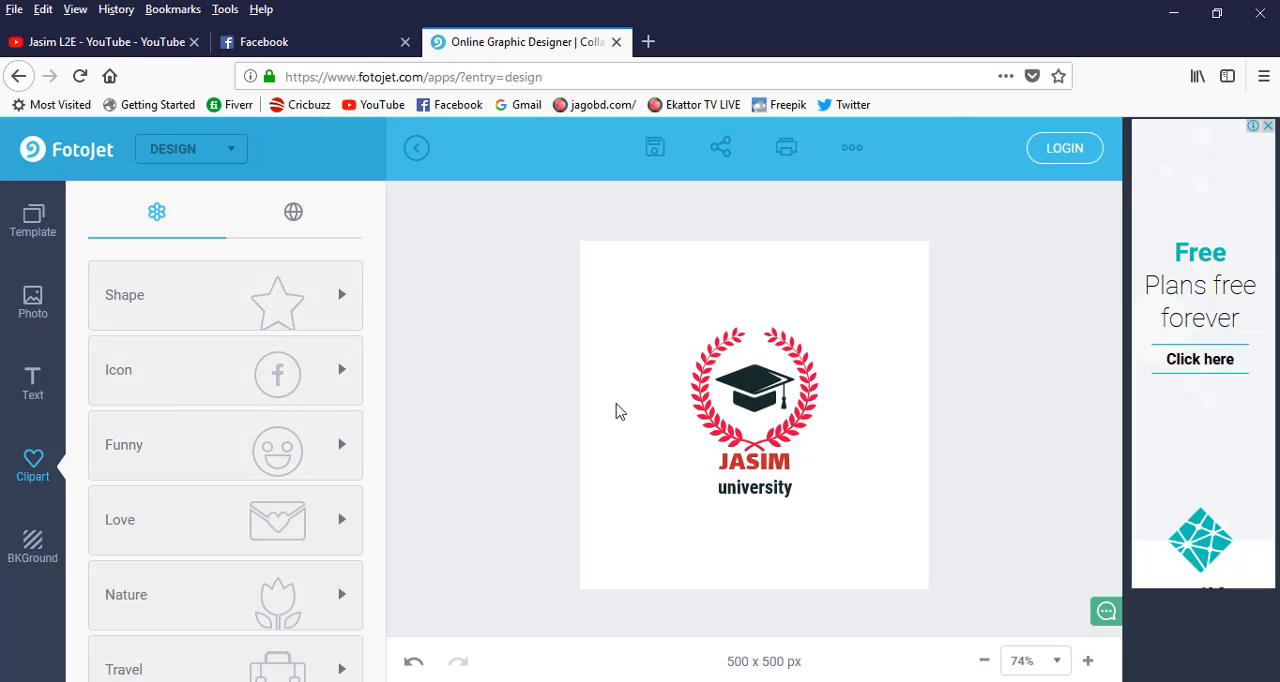
Try several patterned, gradient and solid backgrounds on the logo, and finish with the pink-to-purple gradient.
{"action": "left_click", "coordinate": [31, 538]}
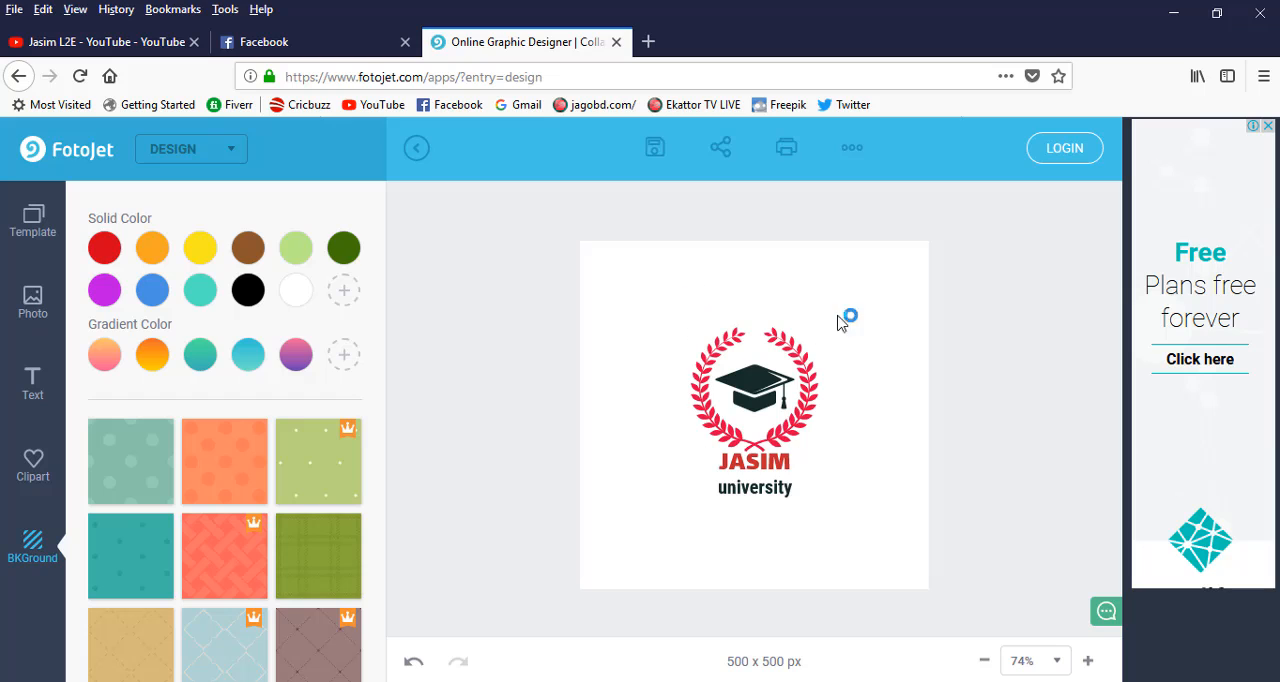
{"action": "left_click", "coordinate": [224, 457]}
{"action": "scroll", "coordinate": [194, 534], "scroll_direction": "down", "scroll_amount": 4}
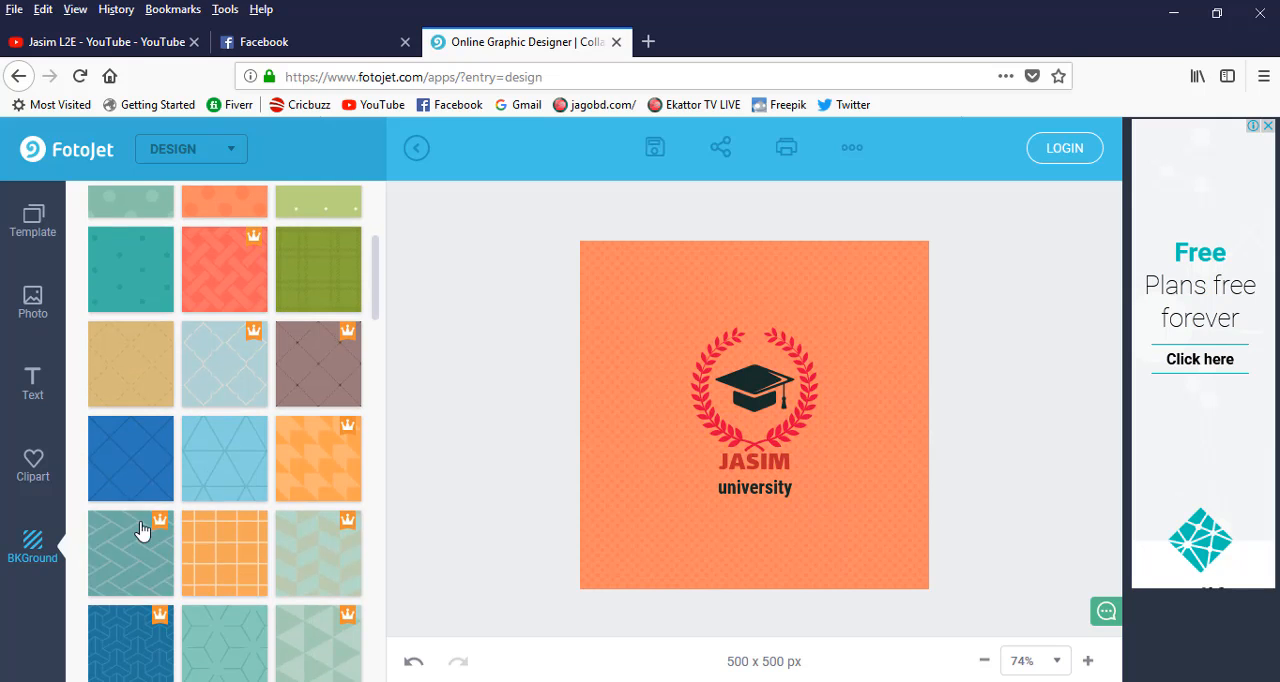
{"action": "left_click", "coordinate": [131, 483]}
{"action": "scroll", "coordinate": [150, 480], "scroll_direction": "up", "scroll_amount": 4}
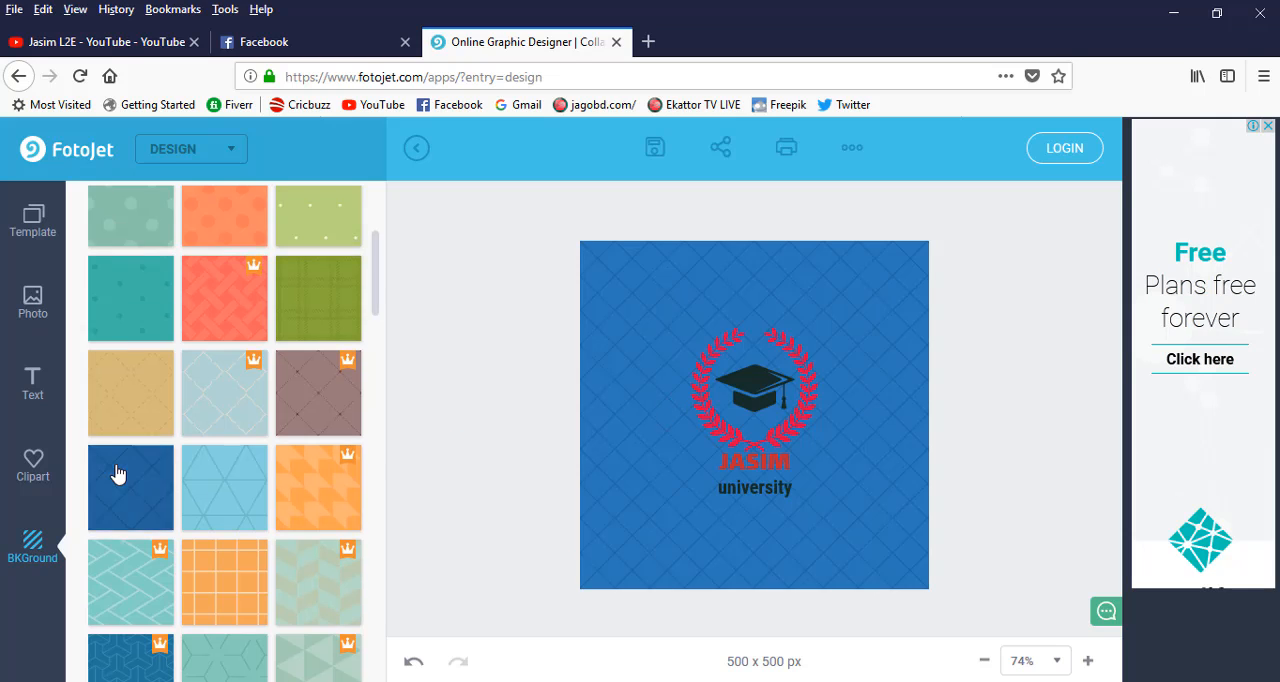
{"action": "left_click", "coordinate": [112, 362]}
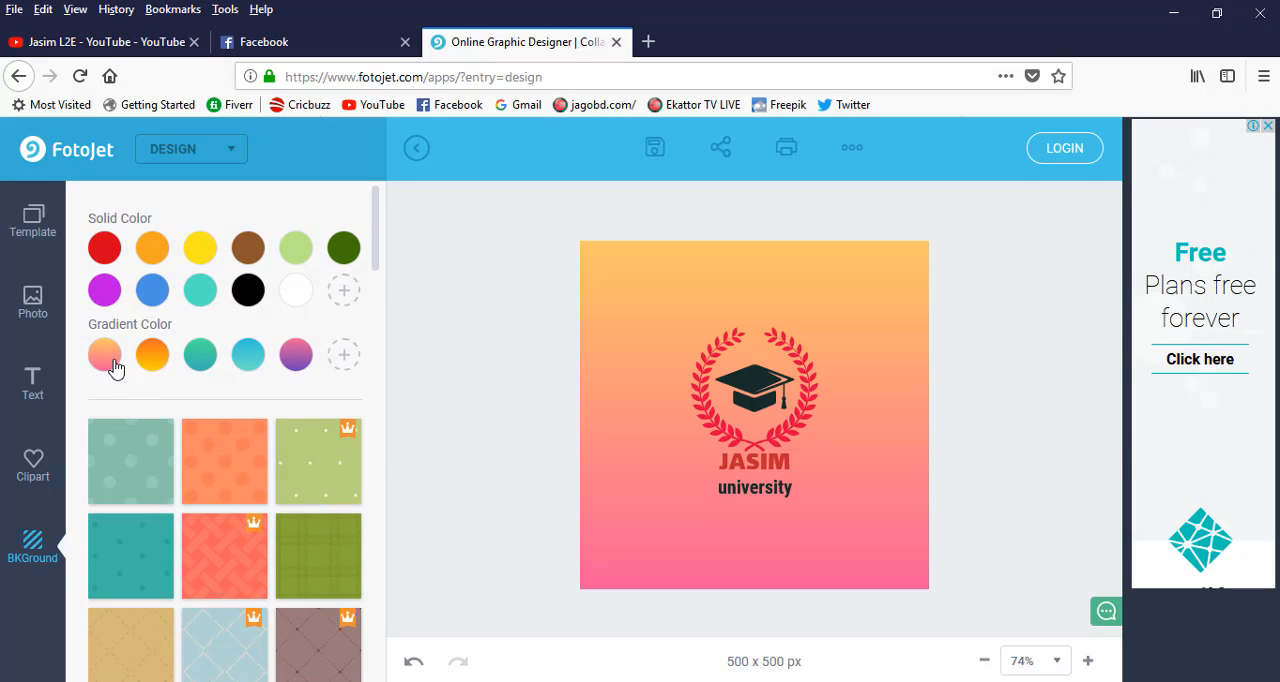
{"action": "left_click", "coordinate": [292, 354]}
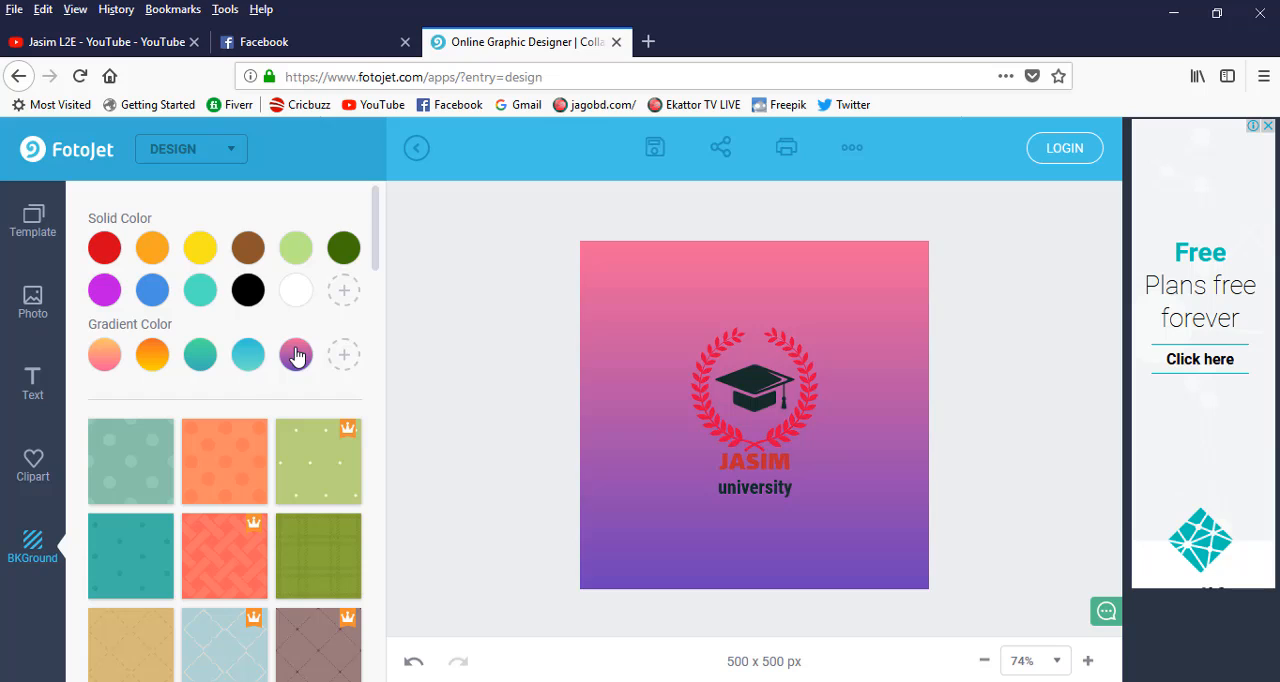
{"action": "left_click", "coordinate": [104, 250]}
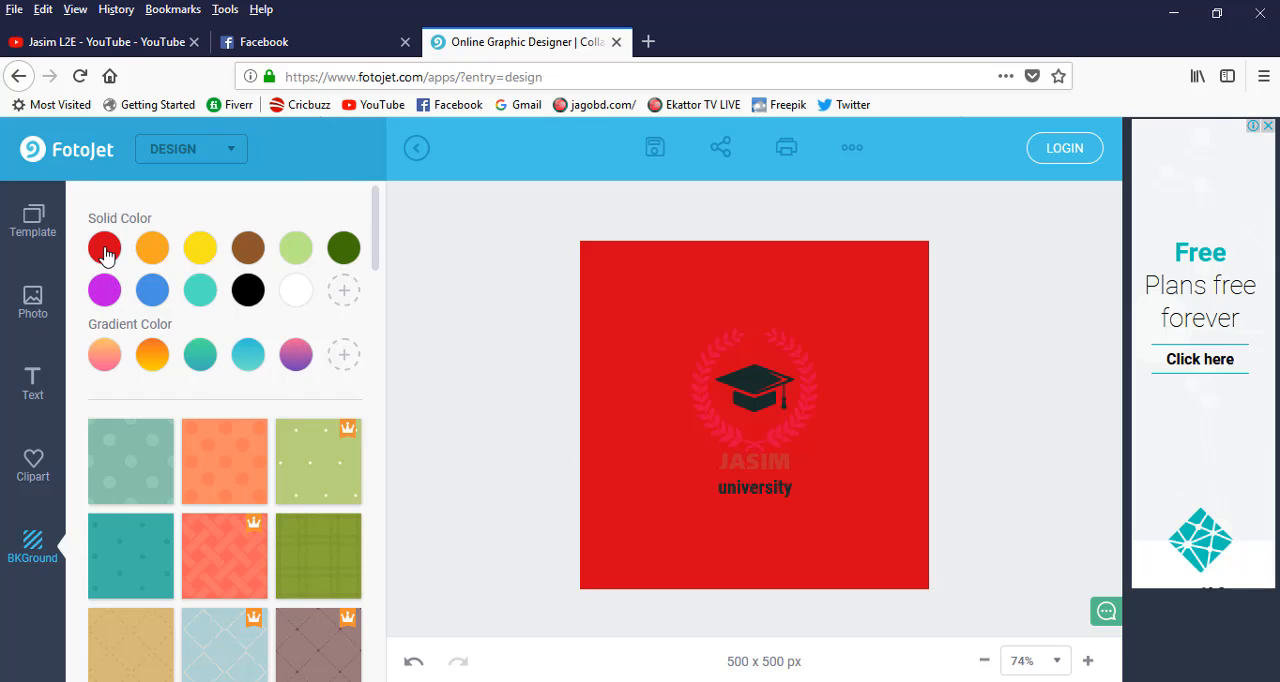
{"action": "left_click", "coordinate": [200, 250]}
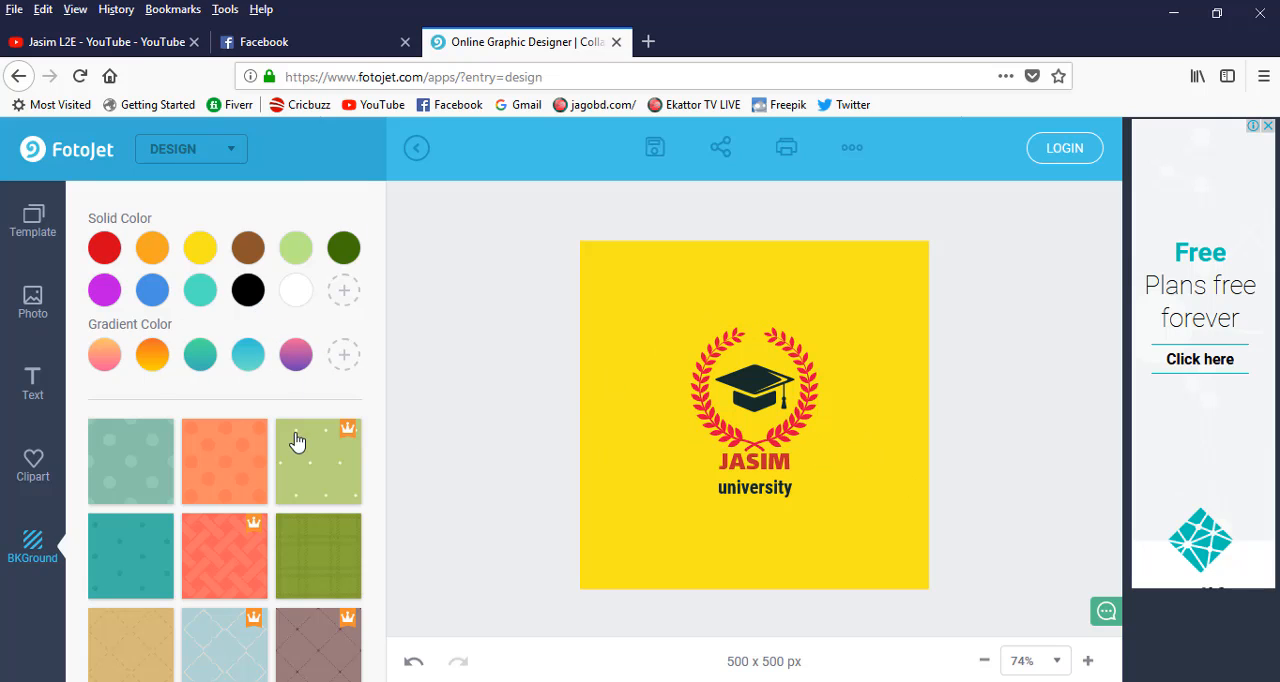
{"action": "left_click", "coordinate": [297, 360]}
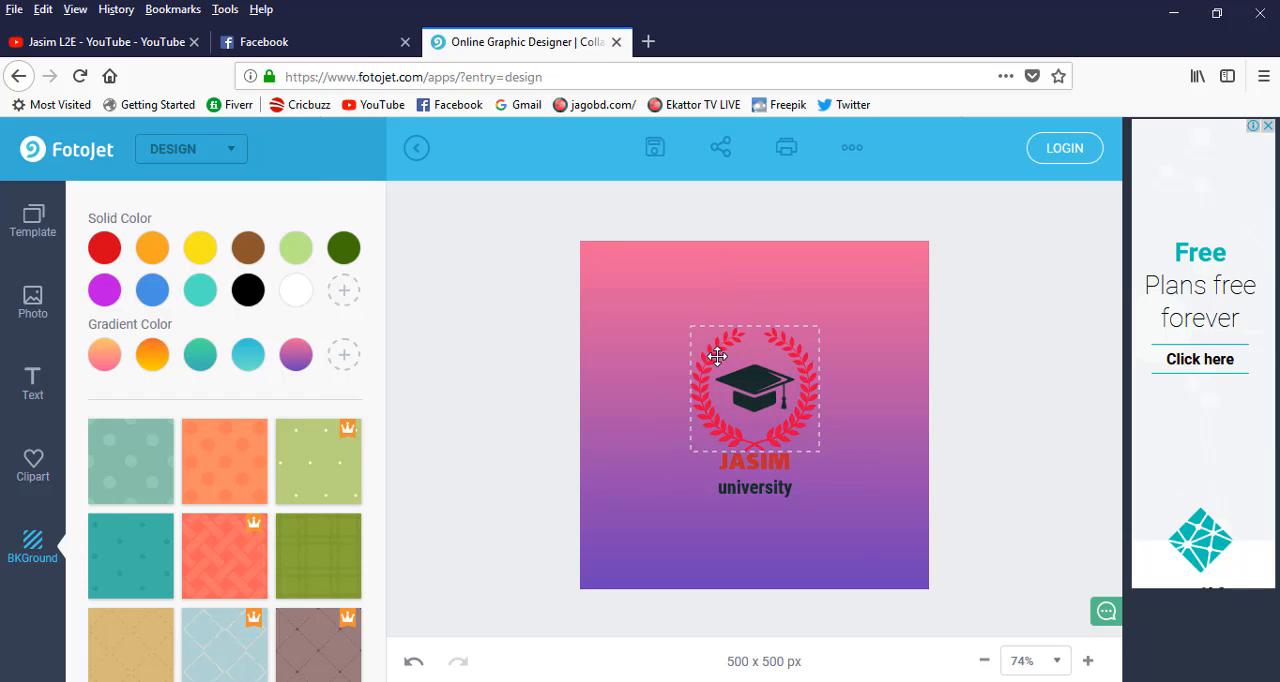
View the print settings and the social sharing options for the logo, and close both without printing or sharing.
{"action": "left_click", "coordinate": [787, 150]}
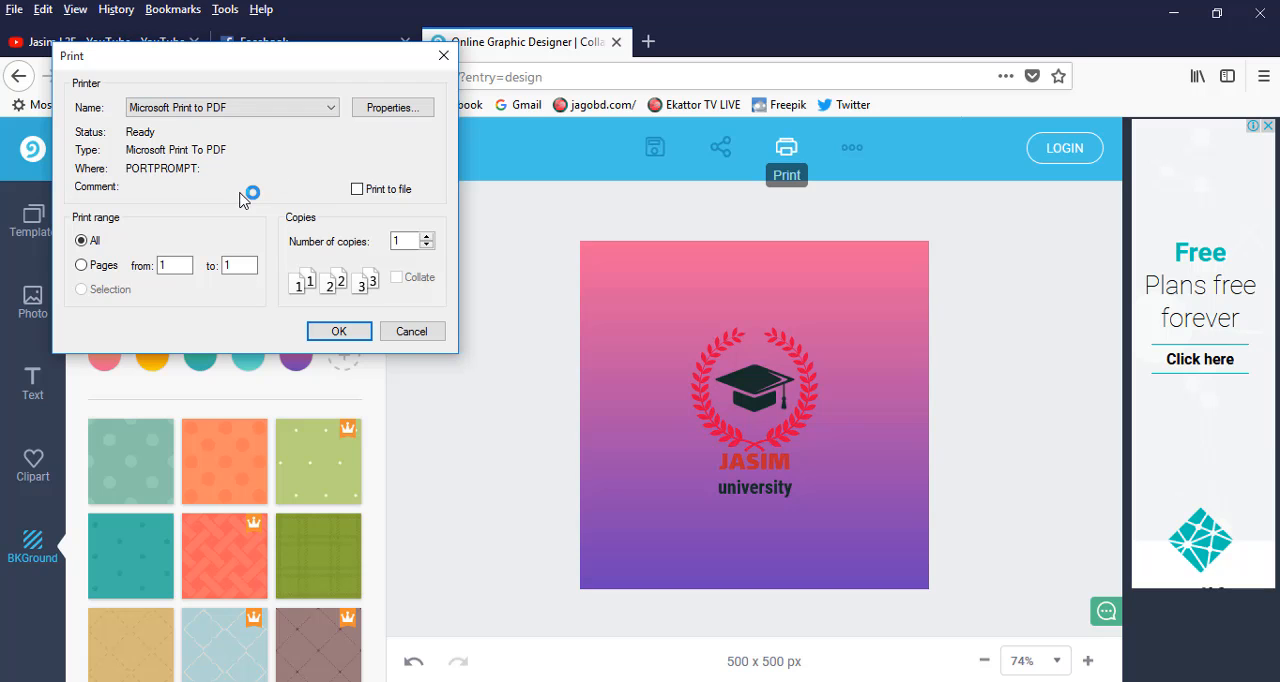
{"action": "left_click", "coordinate": [410, 333]}
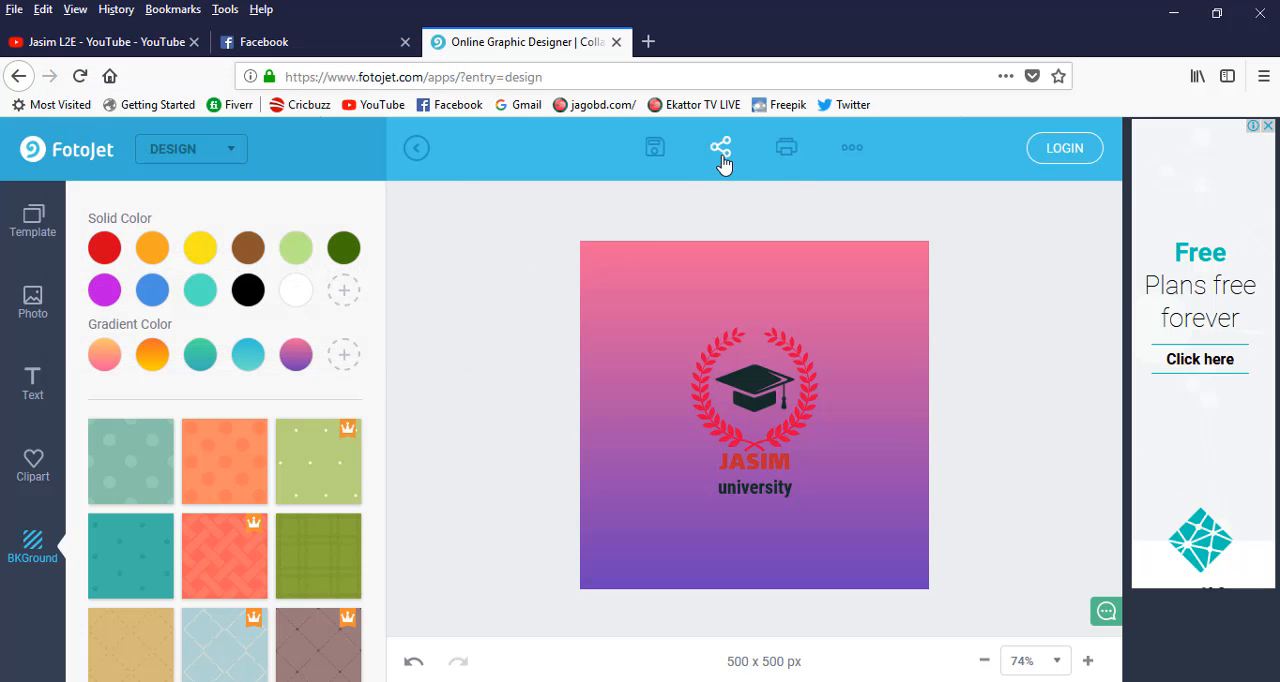
{"action": "left_click", "coordinate": [721, 152]}
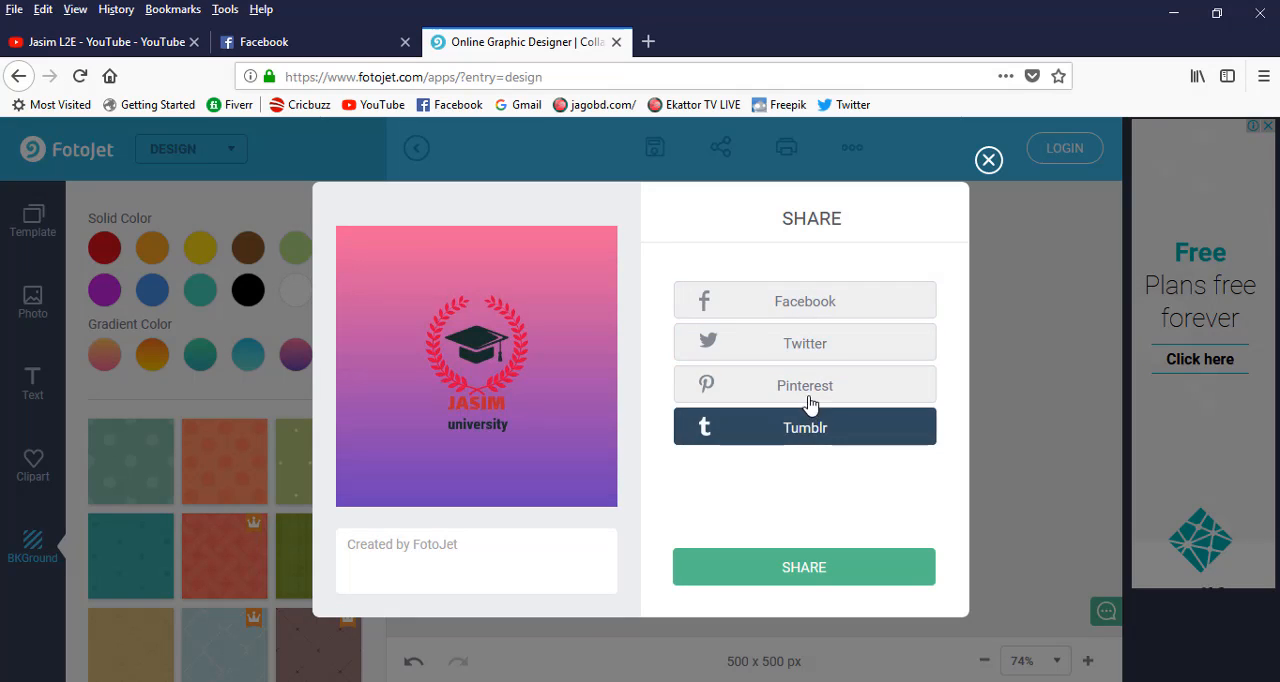
{"action": "left_click", "coordinate": [662, 157]}
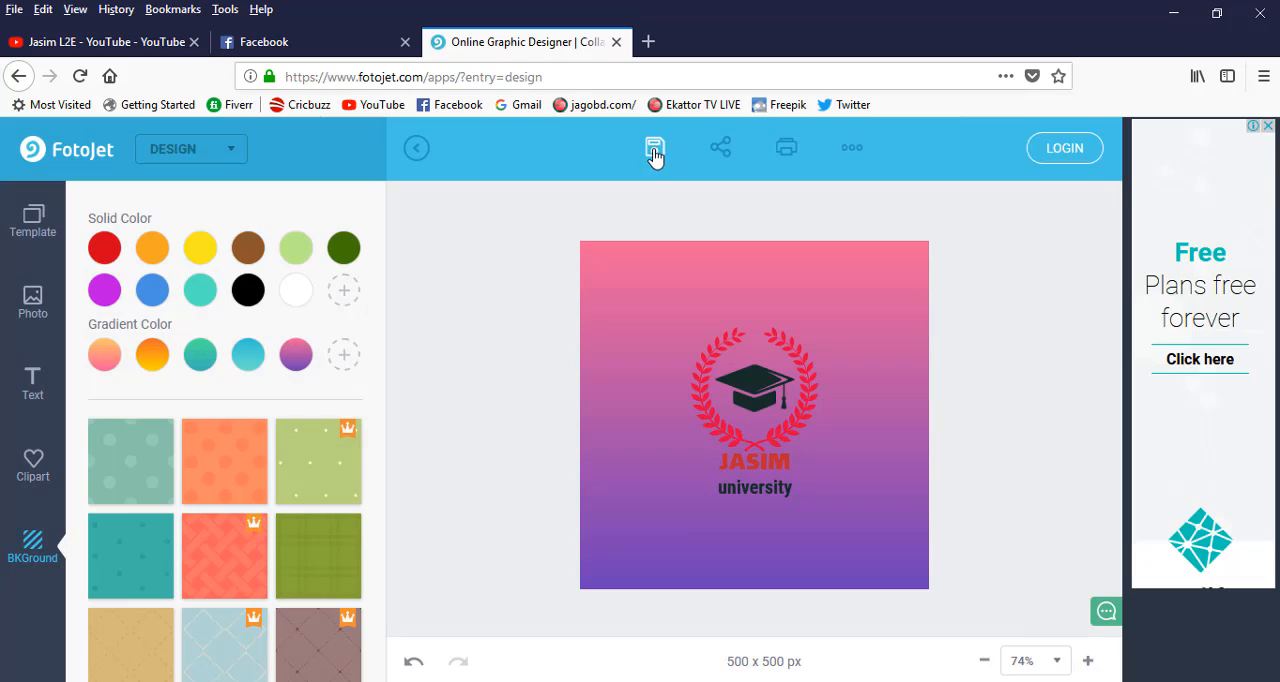
Open the logo's save options, keep the file name FotoJet, and set the format to PNG without a transparent background.
{"action": "left_click", "coordinate": [652, 150]}
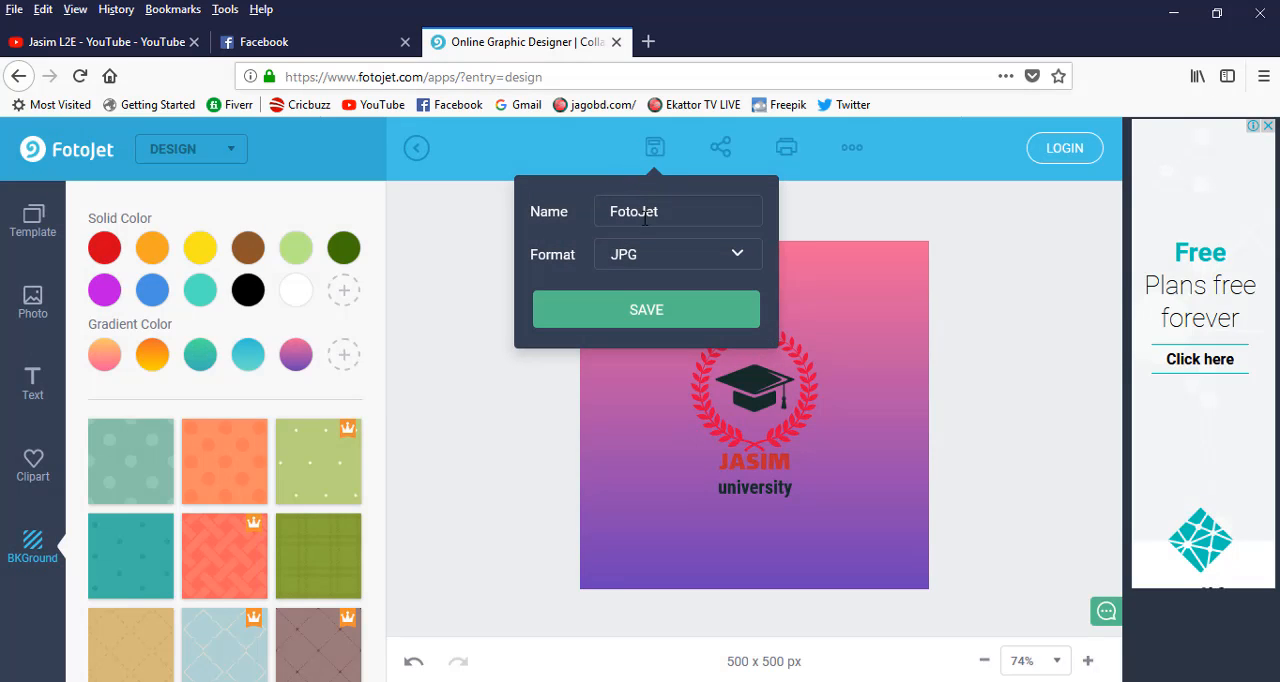
{"action": "left_click_drag", "start_coordinate": [672, 210], "coordinate": [606, 211]}
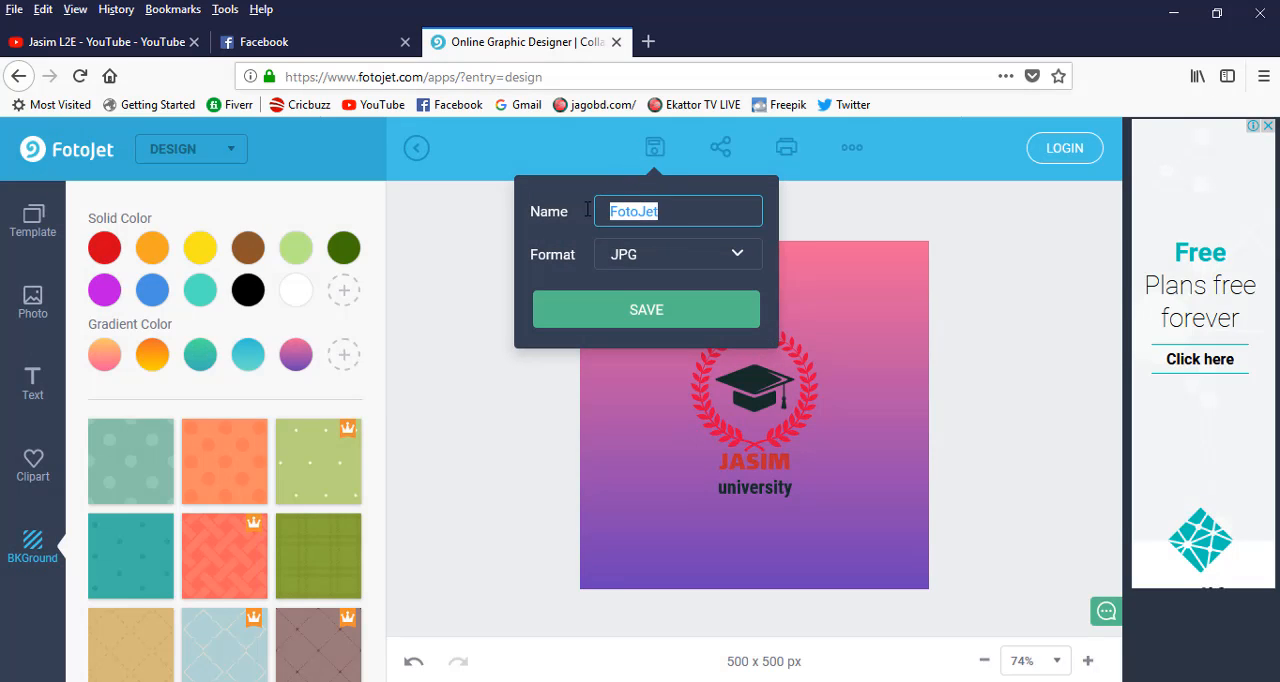
{"action": "left_click", "coordinate": [580, 211]}
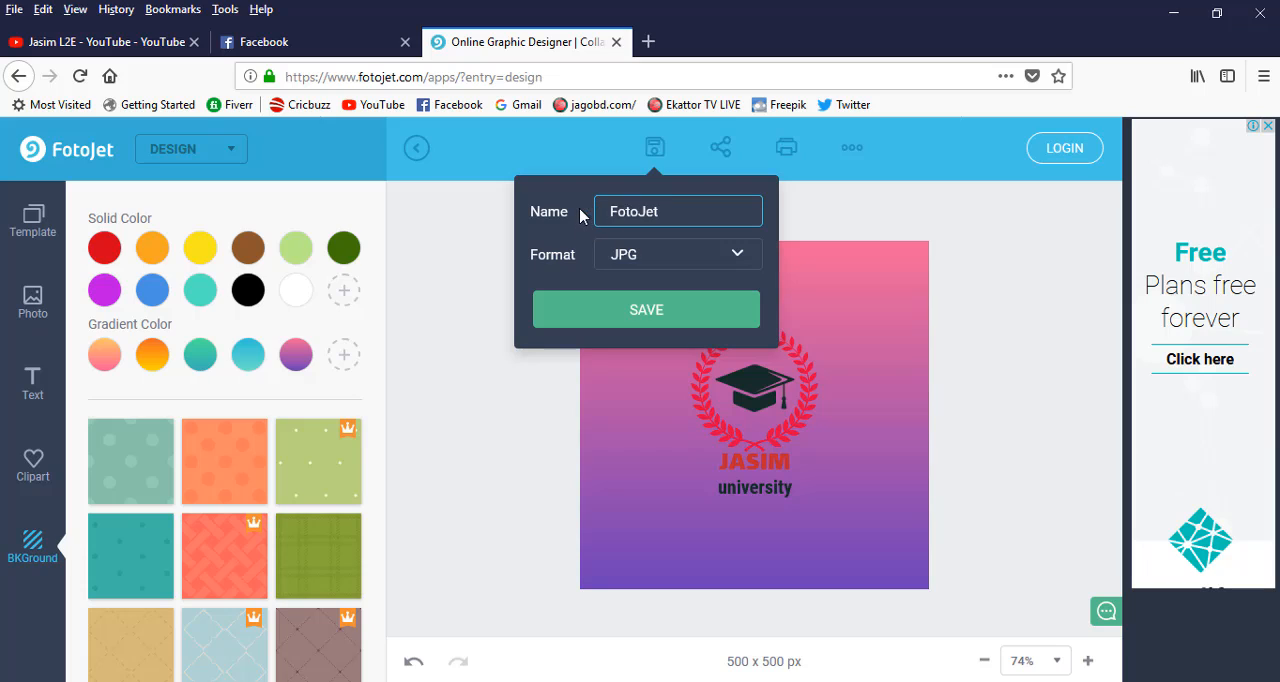
{"action": "left_click", "coordinate": [686, 254]}
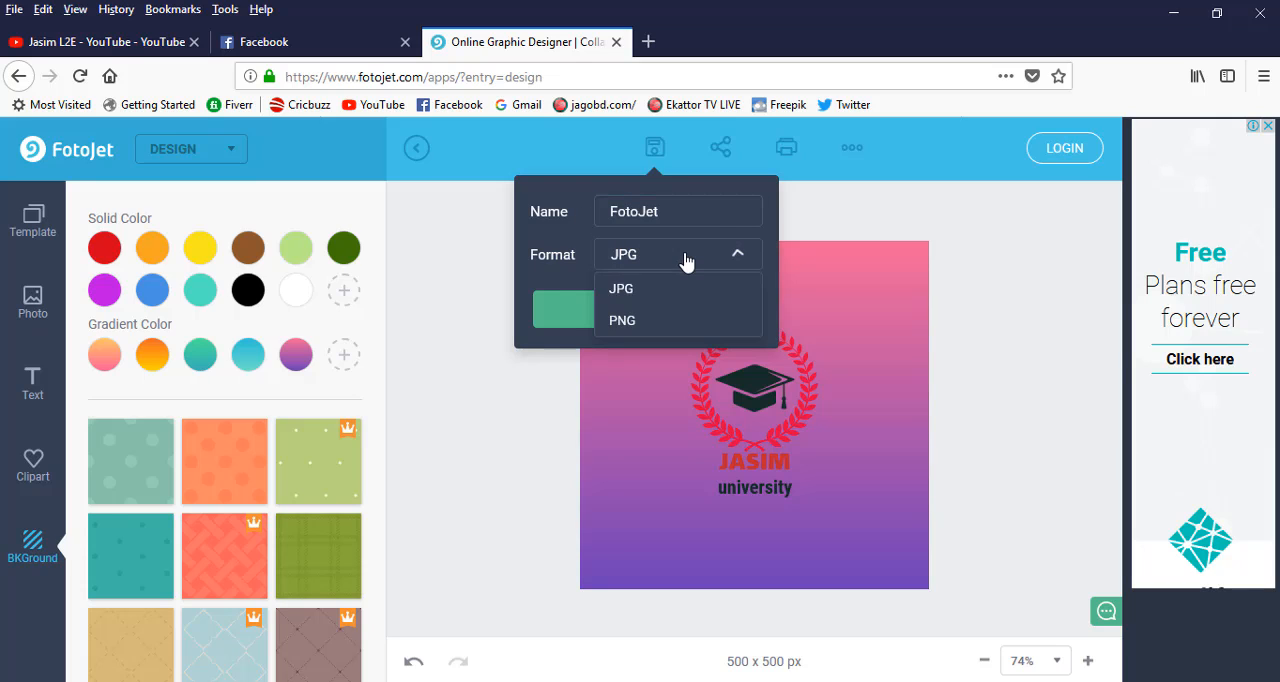
{"action": "left_click", "coordinate": [624, 321]}
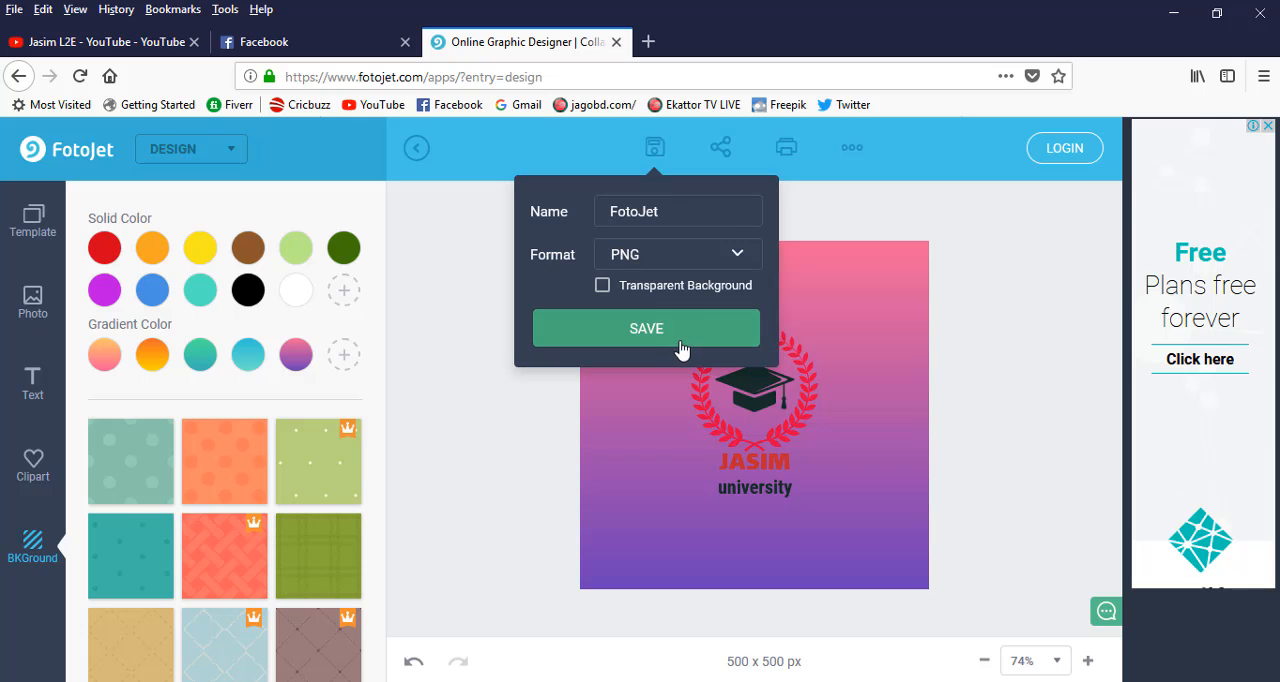
Save the logo for free without sharing it, and open the downloaded FotoJet.png with the default image viewer (TWINUI).
{"action": "left_click", "coordinate": [659, 325]}
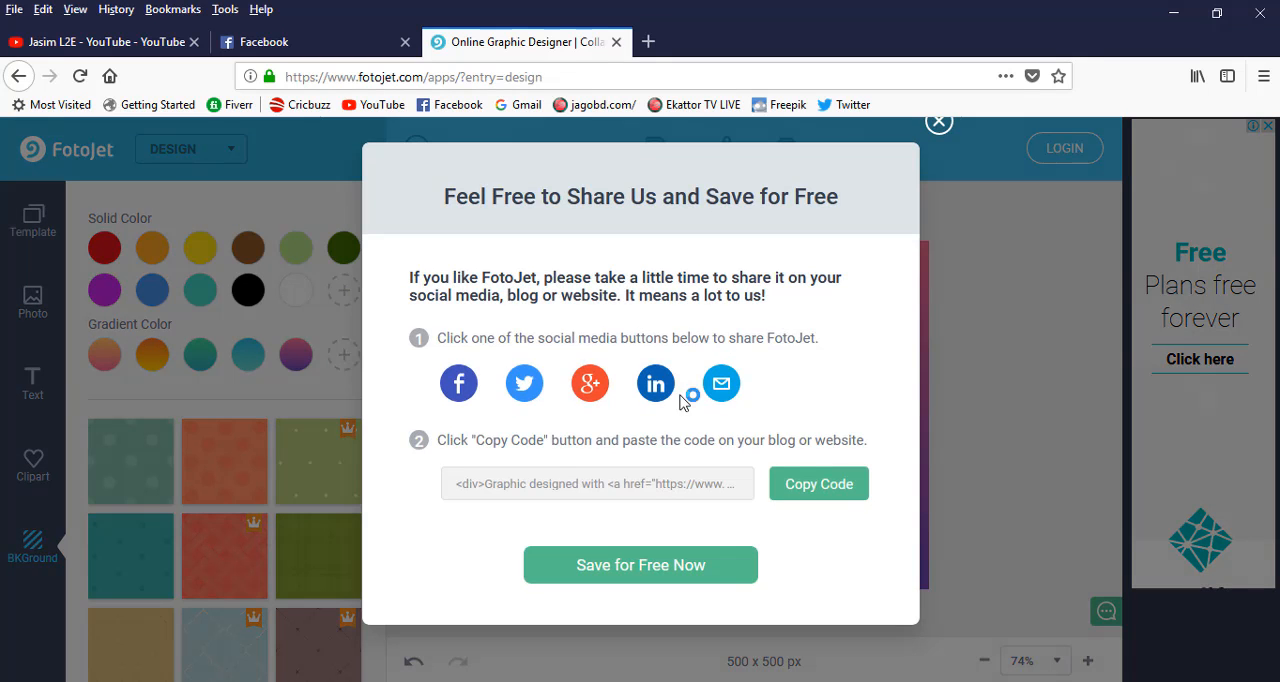
{"action": "left_click", "coordinate": [626, 572]}
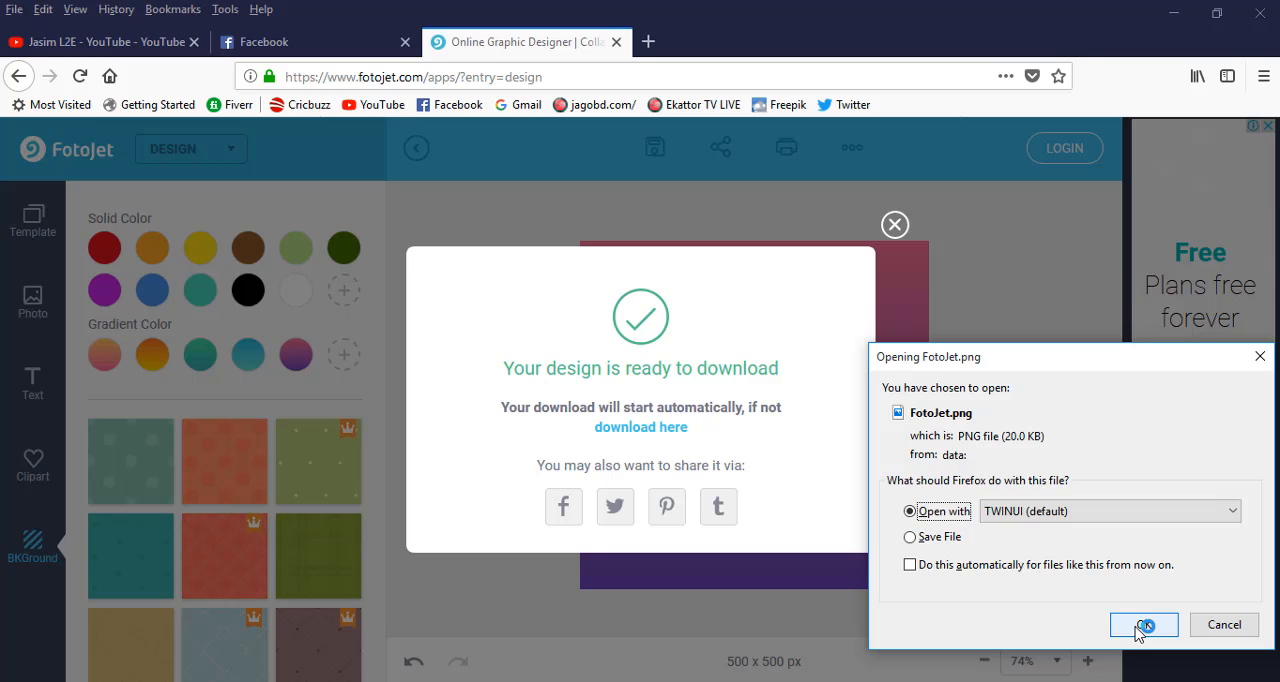
{"action": "left_click", "coordinate": [1141, 626]}
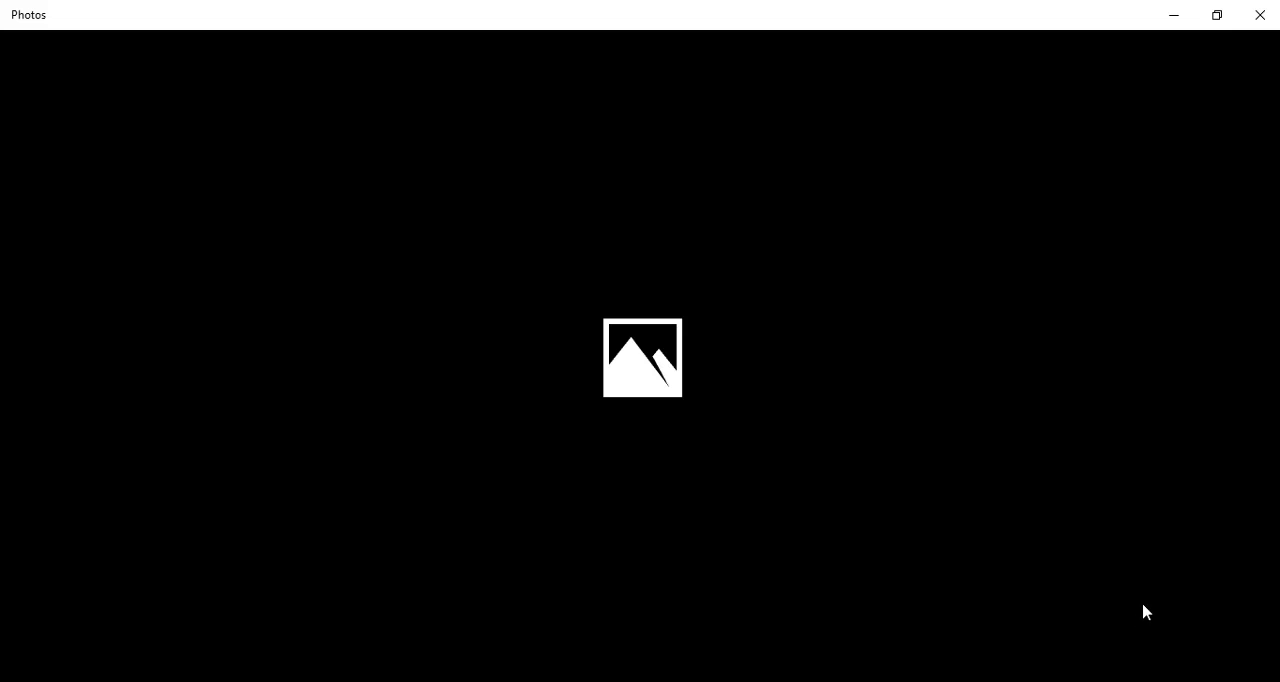